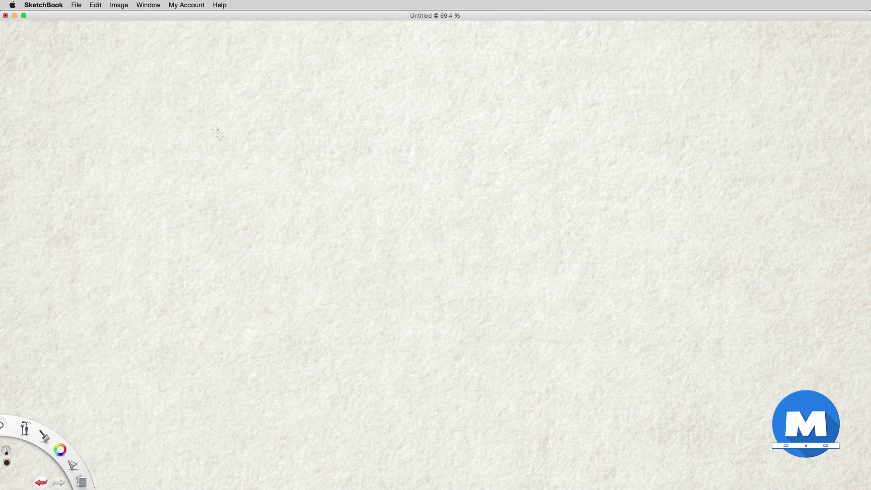
# Handwrite the title "STYLE/TYPE OF ANIMATION" across the upper part of the canvas and underline it.
pyautogui.moveTo(269, 148)
pyautogui.mouseDown()
pyautogui.moveTo(255, 168)
pyautogui.moveTo(281, 166)
pyautogui.mouseUp()
pyautogui.moveTo(273, 150)
pyautogui.mouseDown()
pyautogui.moveTo(289, 146)
pyautogui.moveTo(300, 158)
pyautogui.mouseUp()
pyautogui.moveTo(304, 145)
pyautogui.mouseDown()
pyautogui.moveTo(301, 170)
pyautogui.moveTo(325, 163)
pyautogui.mouseUp()
pyautogui.moveTo(330, 149)
pyautogui.mouseDown()
pyautogui.moveTo(339, 163)
pyautogui.moveTo(338, 154)
pyautogui.mouseUp()
pyautogui.moveTo(352, 138)
pyautogui.mouseDown()
pyautogui.moveTo(346, 173)
pyautogui.moveTo(365, 164)
pyautogui.mouseUp()
pyautogui.moveTo(357, 151)
pyautogui.mouseDown()
pyautogui.moveTo(376, 145)
pyautogui.moveTo(384, 155)
pyautogui.mouseUp()
pyautogui.moveTo(388, 145); pyautogui.dragTo(385, 167)
pyautogui.moveTo(394, 146)
pyautogui.mouseDown()
pyautogui.moveTo(393, 163)
pyautogui.moveTo(395, 156)
pyautogui.mouseUp()
pyautogui.moveTo(410, 147)
pyautogui.mouseDown()
pyautogui.moveTo(418, 161)
pyautogui.moveTo(458, 147)
pyautogui.moveTo(461, 157)
pyautogui.mouseUp()
pyautogui.moveTo(462, 145); pyautogui.dragTo(508, 159)
pyautogui.moveTo(511, 159)
pyautogui.mouseDown()
pyautogui.moveTo(523, 144)
pyautogui.moveTo(528, 158)
pyautogui.mouseUp()
pyautogui.moveTo(535, 159)
pyautogui.mouseDown()
pyautogui.moveTo(552, 145)
pyautogui.moveTo(554, 157)
pyautogui.mouseUp()
pyautogui.moveTo(559, 142); pyautogui.dragTo(569, 156)
pyautogui.moveTo(570, 144); pyautogui.dragTo(582, 142)
pyautogui.moveTo(576, 143); pyautogui.dragTo(576, 156)
pyautogui.moveTo(585, 143); pyautogui.dragTo(584, 155)
pyautogui.moveTo(595, 143); pyautogui.dragTo(614, 138)
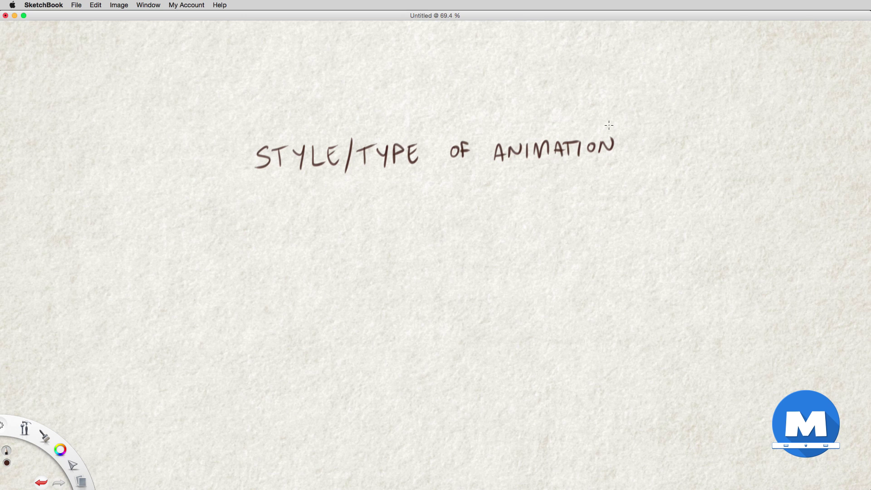
pyautogui.moveTo(271, 179); pyautogui.dragTo(539, 177)
# Handwrite the first list entry "- TRADITIONAL HAND DRAWN" below the underlined title.
pyautogui.moveTo(255, 247); pyautogui.dragTo(291, 232)
pyautogui.moveTo(285, 234)
pyautogui.mouseDown()
pyautogui.moveTo(285, 251)
pyautogui.moveTo(294, 250)
pyautogui.mouseUp()
pyautogui.moveTo(294, 235)
pyautogui.mouseDown()
pyautogui.moveTo(304, 250)
pyautogui.moveTo(319, 248)
pyautogui.mouseUp()
pyautogui.moveTo(319, 235)
pyautogui.mouseDown()
pyautogui.moveTo(320, 248)
pyautogui.moveTo(333, 248)
pyautogui.mouseUp()
pyautogui.moveTo(339, 233); pyautogui.dragTo(350, 232)
pyautogui.moveTo(344, 233)
pyautogui.mouseDown()
pyautogui.moveTo(345, 248)
pyautogui.moveTo(355, 247)
pyautogui.mouseUp()
pyautogui.moveTo(363, 232)
pyautogui.mouseDown()
pyautogui.moveTo(381, 231)
pyautogui.moveTo(394, 244)
pyautogui.mouseUp()
pyautogui.moveTo(398, 232); pyautogui.dragTo(424, 244)
pyautogui.moveTo(431, 230)
pyautogui.mouseDown()
pyautogui.moveTo(431, 244)
pyautogui.moveTo(431, 237)
pyautogui.mouseUp()
pyautogui.moveTo(437, 242); pyautogui.dragTo(446, 242)
pyautogui.moveTo(438, 240); pyautogui.dragTo(456, 233)
pyautogui.moveTo(462, 230)
pyautogui.mouseDown()
pyautogui.moveTo(473, 245)
pyautogui.moveTo(503, 236)
pyautogui.mouseUp()
pyautogui.moveTo(505, 244)
pyautogui.mouseDown()
pyautogui.moveTo(513, 231)
pyautogui.moveTo(542, 226)
pyautogui.mouseUp()
# Add the handwritten list entries "- 3D CG" and "- CUT-OUT" below the first entry.
pyautogui.moveTo(258, 281)
pyautogui.mouseDown()
pyautogui.moveTo(288, 274)
pyautogui.moveTo(305, 290)
pyautogui.mouseUp()
pyautogui.moveTo(305, 271)
pyautogui.mouseDown()
pyautogui.moveTo(305, 289)
pyautogui.moveTo(354, 278)
pyautogui.mouseUp()
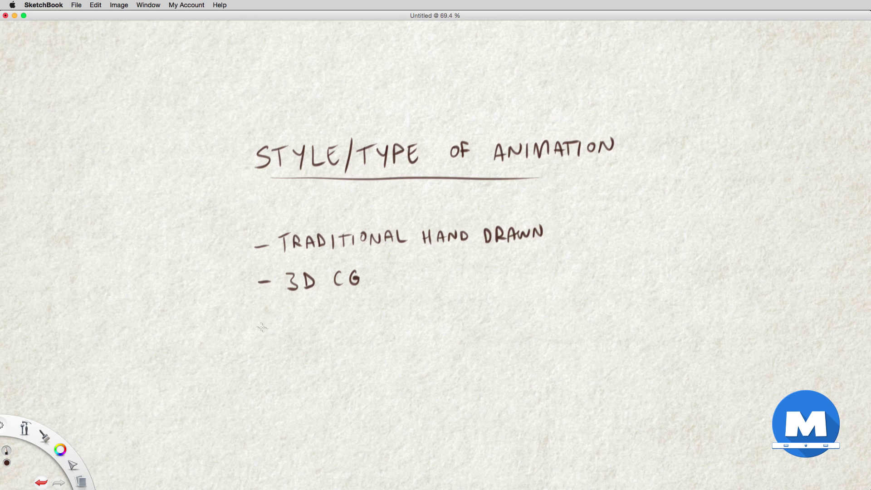
pyautogui.moveTo(257, 325)
pyautogui.mouseDown()
pyautogui.moveTo(290, 334)
pyautogui.moveTo(327, 319)
pyautogui.mouseUp()
pyautogui.moveTo(320, 320)
pyautogui.mouseDown()
pyautogui.moveTo(320, 333)
pyautogui.moveTo(378, 317)
pyautogui.mouseUp()
pyautogui.moveTo(373, 317); pyautogui.dragTo(374, 327)
# Handwrite the fourth list entry "- STOP MOTION" below "CUT-OUT".
pyautogui.moveTo(259, 366)
pyautogui.mouseDown()
pyautogui.moveTo(288, 376)
pyautogui.moveTo(310, 361)
pyautogui.mouseUp()
pyautogui.moveTo(304, 363)
pyautogui.mouseDown()
pyautogui.moveTo(302, 377)
pyautogui.moveTo(316, 361)
pyautogui.moveTo(322, 371)
pyautogui.mouseUp()
pyautogui.moveTo(322, 359)
pyautogui.mouseDown()
pyautogui.moveTo(356, 359)
pyautogui.moveTo(362, 374)
pyautogui.mouseUp()
pyautogui.moveTo(370, 360)
pyautogui.mouseDown()
pyautogui.moveTo(369, 370)
pyautogui.moveTo(379, 359)
pyautogui.mouseUp()
pyautogui.moveTo(375, 359)
pyautogui.mouseDown()
pyautogui.moveTo(376, 370)
pyautogui.moveTo(390, 356)
pyautogui.mouseUp()
pyautogui.moveTo(398, 363); pyautogui.dragTo(406, 354)
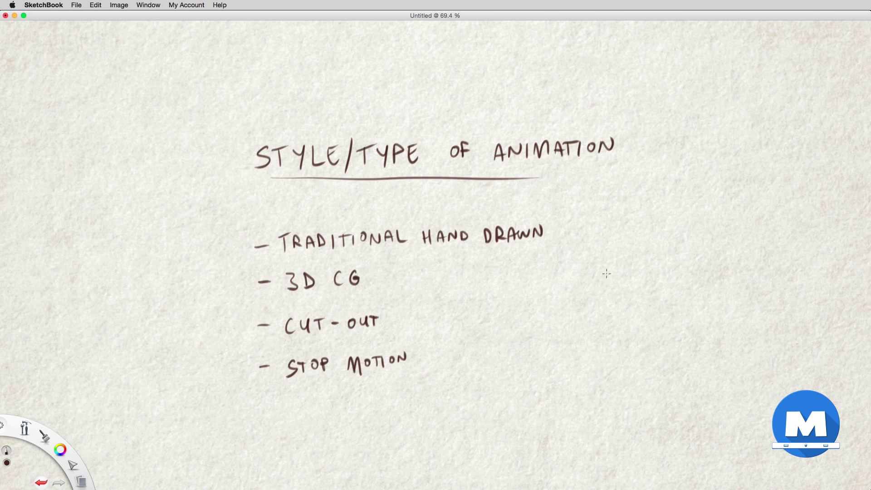
# Sketch a hanging sleeved arm with a cuff and hand beside the list, decorating the sleeve with small shapes and a zigzag.
pyautogui.moveTo(607, 273); pyautogui.dragTo(565, 375)
pyautogui.moveTo(623, 291)
pyautogui.mouseDown()
pyautogui.moveTo(604, 390)
pyautogui.moveTo(556, 386)
pyautogui.moveTo(604, 389)
pyautogui.moveTo(561, 407)
pyautogui.moveTo(567, 424)
pyautogui.moveTo(589, 399)
pyautogui.moveTo(599, 411)
pyautogui.mouseUp()
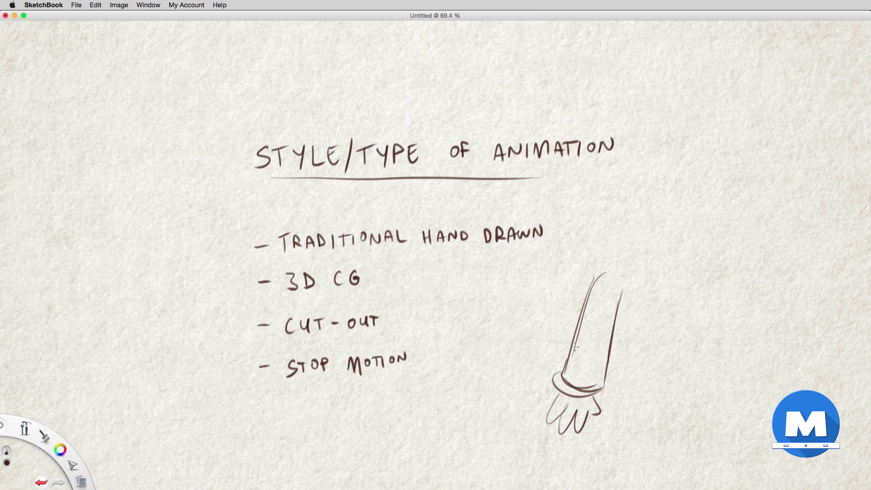
pyautogui.moveTo(573, 343)
pyautogui.mouseDown()
pyautogui.moveTo(590, 351)
pyautogui.moveTo(579, 328)
pyautogui.moveTo(606, 360)
pyautogui.mouseUp()
pyautogui.moveTo(609, 331); pyautogui.dragTo(607, 338)
pyautogui.moveTo(590, 303)
pyautogui.mouseDown()
pyautogui.moveTo(592, 312)
pyautogui.moveTo(611, 301)
pyautogui.mouseUp()
pyautogui.moveTo(597, 280); pyautogui.dragTo(596, 285)
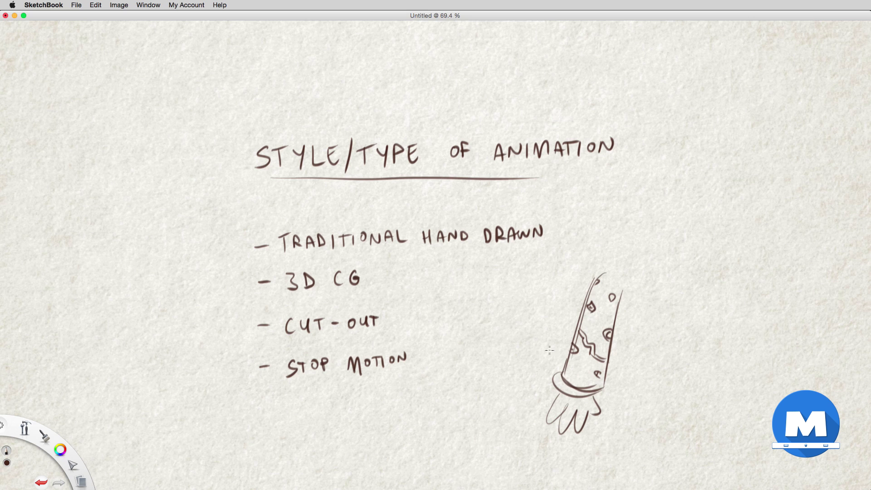
# Cross out the patterned arm sketch with a large X and circle the "TRADITIONAL HAND DRAWN" entry.
pyautogui.moveTo(540, 278); pyautogui.dragTo(641, 403)
pyautogui.moveTo(648, 306); pyautogui.dragTo(536, 403)
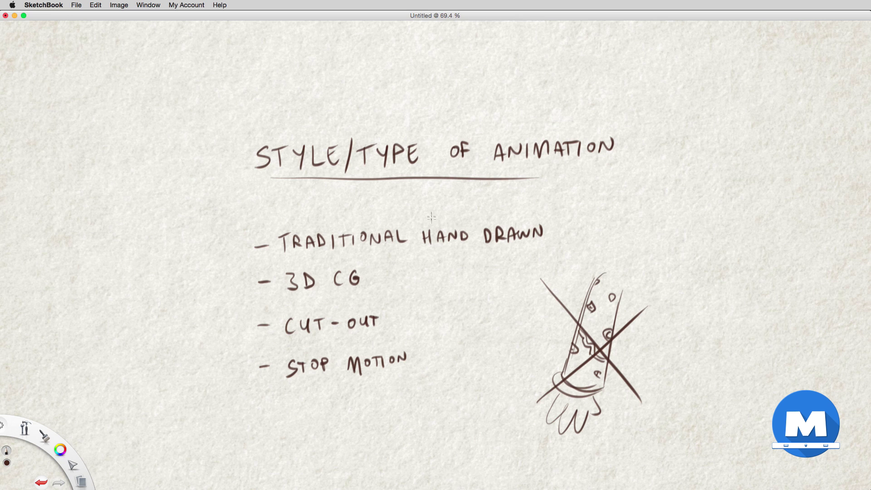
pyautogui.moveTo(260, 228)
pyautogui.mouseDown()
pyautogui.moveTo(424, 192)
pyautogui.moveTo(490, 233)
pyautogui.moveTo(383, 257)
pyautogui.moveTo(270, 233)
pyautogui.mouseUp()
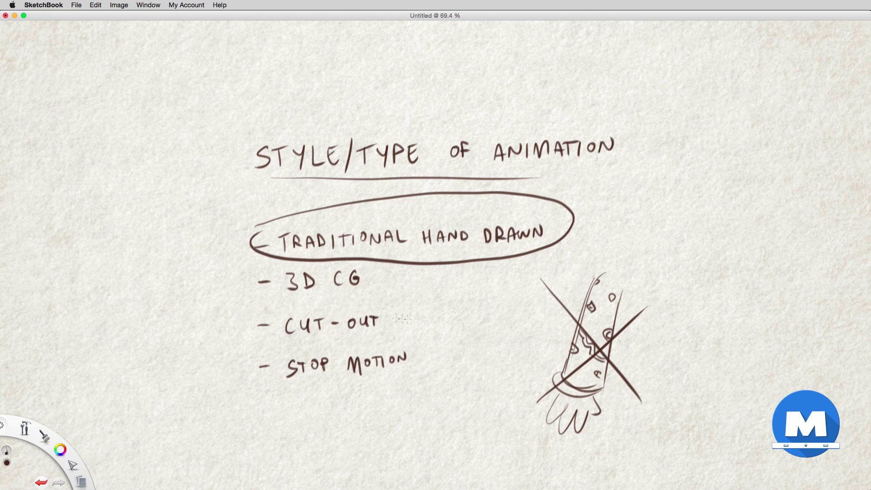
# Clear the canvas and handwrite the new heading "MONSTER/CRITTER" in its upper part.
pyautogui.press('Delete')
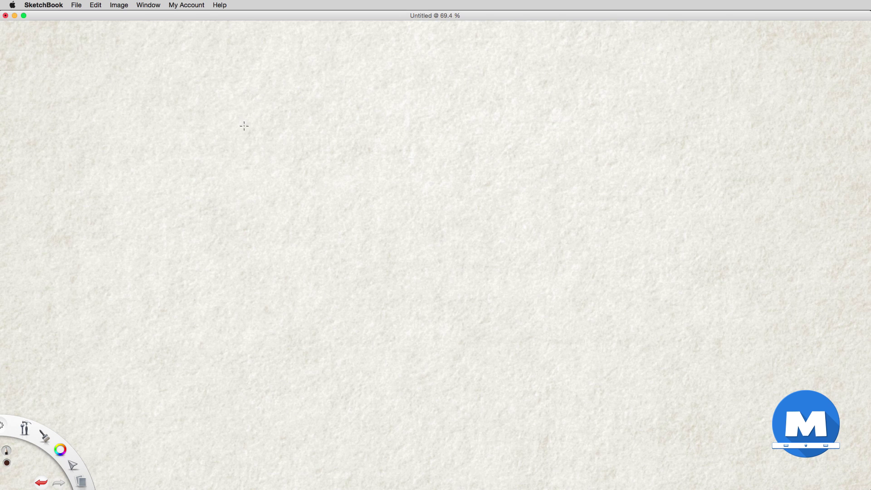
pyautogui.moveTo(246, 129)
pyautogui.mouseDown()
pyautogui.moveTo(269, 113)
pyautogui.moveTo(280, 122)
pyautogui.moveTo(312, 122)
pyautogui.mouseUp()
pyautogui.moveTo(307, 110)
pyautogui.mouseDown()
pyautogui.moveTo(321, 108)
pyautogui.moveTo(330, 121)
pyautogui.mouseUp()
pyautogui.moveTo(320, 109); pyautogui.dragTo(329, 114)
pyautogui.moveTo(335, 109); pyautogui.dragTo(335, 122)
pyautogui.moveTo(335, 109); pyautogui.dragTo(347, 123)
pyautogui.moveTo(356, 96); pyautogui.dragTo(349, 138)
pyautogui.moveTo(378, 110)
pyautogui.mouseDown()
pyautogui.moveTo(364, 124)
pyautogui.moveTo(392, 123)
pyautogui.mouseUp()
pyautogui.moveTo(398, 112); pyautogui.dragTo(407, 123)
pyautogui.moveTo(402, 106)
pyautogui.mouseDown()
pyautogui.moveTo(415, 117)
pyautogui.moveTo(428, 105)
pyautogui.mouseUp()
pyautogui.moveTo(422, 107)
pyautogui.mouseDown()
pyautogui.moveTo(422, 122)
pyautogui.moveTo(431, 123)
pyautogui.mouseUp()
pyautogui.moveTo(432, 114); pyautogui.dragTo(443, 123)
pyautogui.moveTo(444, 108); pyautogui.dragTo(459, 122)
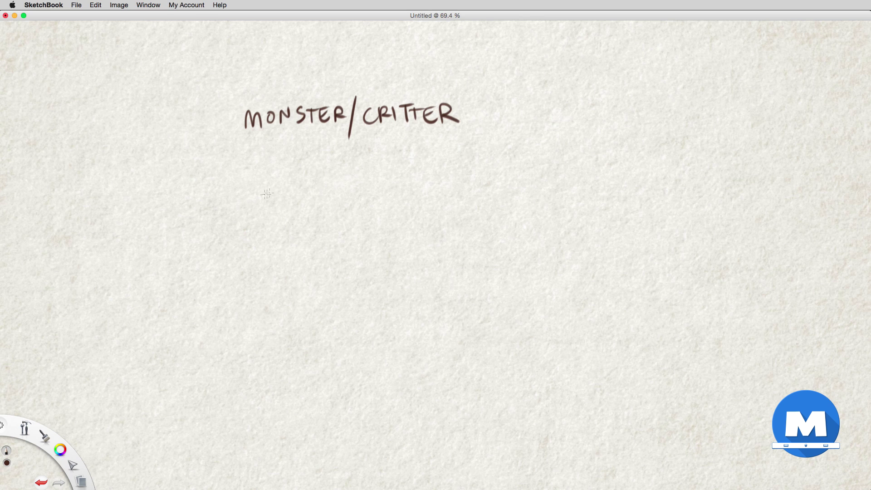
# Handwrite the first trait "- FRIENDLY/NOT SCARY" below the "MONSTER/CRITTER" heading.
pyautogui.moveTo(256, 181)
pyautogui.mouseDown()
pyautogui.moveTo(285, 189)
pyautogui.moveTo(323, 178)
pyautogui.moveTo(333, 186)
pyautogui.mouseUp()
pyautogui.moveTo(337, 187)
pyautogui.mouseDown()
pyautogui.moveTo(350, 170)
pyautogui.moveTo(356, 183)
pyautogui.moveTo(384, 178)
pyautogui.mouseUp()
pyautogui.moveTo(387, 169)
pyautogui.mouseDown()
pyautogui.moveTo(385, 188)
pyautogui.moveTo(394, 193)
pyautogui.moveTo(420, 172)
pyautogui.mouseUp()
pyautogui.moveTo(431, 172); pyautogui.dragTo(426, 178)
pyautogui.moveTo(431, 169); pyautogui.dragTo(441, 168)
pyautogui.moveTo(436, 169)
pyautogui.mouseDown()
pyautogui.moveTo(456, 164)
pyautogui.moveTo(467, 182)
pyautogui.mouseUp()
pyautogui.moveTo(482, 170)
pyautogui.mouseDown()
pyautogui.moveTo(482, 181)
pyautogui.moveTo(506, 180)
pyautogui.mouseUp()
pyautogui.moveTo(520, 162); pyautogui.dragTo(517, 184)
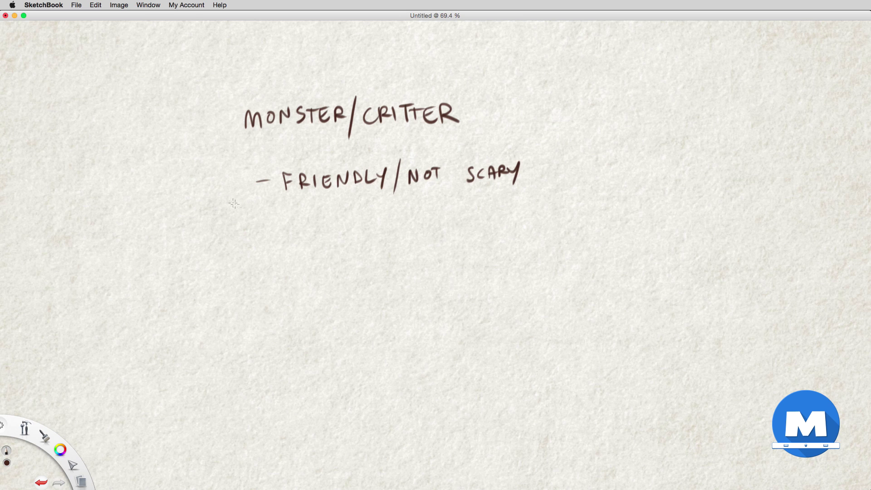
# Handwrite the second trait "- CUTE" below "FRIENDLY/NOT SCARY".
pyautogui.moveTo(292, 214)
pyautogui.mouseDown()
pyautogui.moveTo(286, 232)
pyautogui.moveTo(318, 213)
pyautogui.mouseUp()
pyautogui.moveTo(323, 214)
pyautogui.mouseDown()
pyautogui.moveTo(324, 230)
pyautogui.moveTo(331, 212)
pyautogui.mouseUp()
pyautogui.moveTo(328, 215)
pyautogui.mouseDown()
pyautogui.moveTo(337, 229)
pyautogui.moveTo(336, 212)
pyautogui.mouseUp()
pyautogui.moveTo(329, 222); pyautogui.dragTo(335, 221)
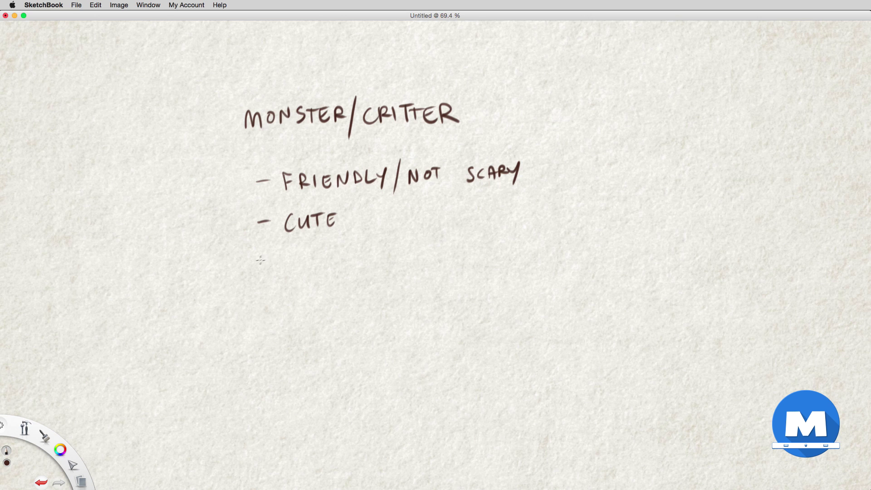
# Handwrite the third trait "- SHORT/SMALL" below "CUTE".
pyautogui.moveTo(260, 261); pyautogui.dragTo(298, 270)
pyautogui.moveTo(299, 263); pyautogui.dragTo(309, 261)
pyautogui.moveTo(309, 254)
pyautogui.mouseDown()
pyautogui.moveTo(309, 270)
pyautogui.moveTo(318, 257)
pyautogui.mouseUp()
pyautogui.moveTo(325, 257); pyautogui.dragTo(326, 269)
pyautogui.moveTo(326, 257)
pyautogui.mouseDown()
pyautogui.moveTo(334, 269)
pyautogui.moveTo(347, 252)
pyautogui.mouseUp()
pyautogui.moveTo(341, 254); pyautogui.dragTo(341, 269)
pyautogui.moveTo(362, 239)
pyautogui.mouseDown()
pyautogui.moveTo(353, 279)
pyautogui.moveTo(401, 261)
pyautogui.mouseUp()
pyautogui.moveTo(405, 252)
pyautogui.mouseDown()
pyautogui.moveTo(411, 268)
pyautogui.moveTo(420, 267)
pyautogui.mouseUp()
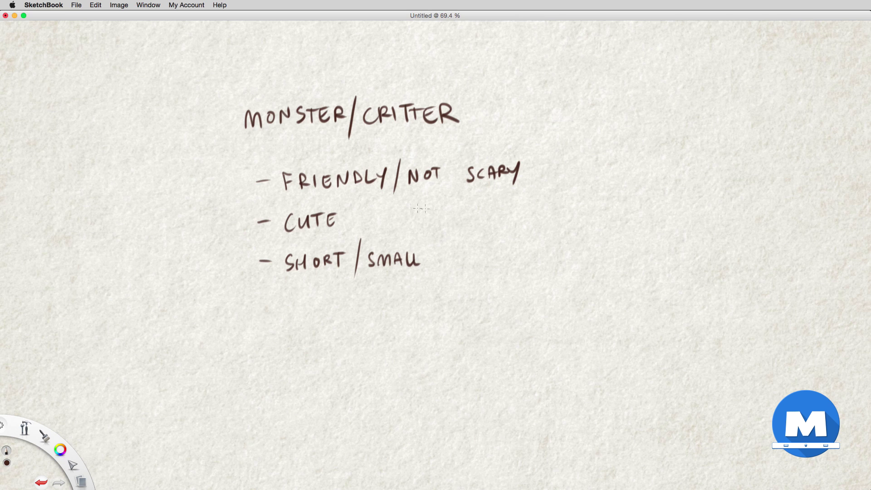
# Draw a curved arrow from "CUTE" to below the traits and write "- BIG EYES" and "- BIG HEAD" under it.
pyautogui.moveTo(350, 217)
pyautogui.mouseDown()
pyautogui.moveTo(480, 247)
pyautogui.moveTo(399, 304)
pyautogui.moveTo(411, 314)
pyautogui.moveTo(401, 308)
pyautogui.mouseUp()
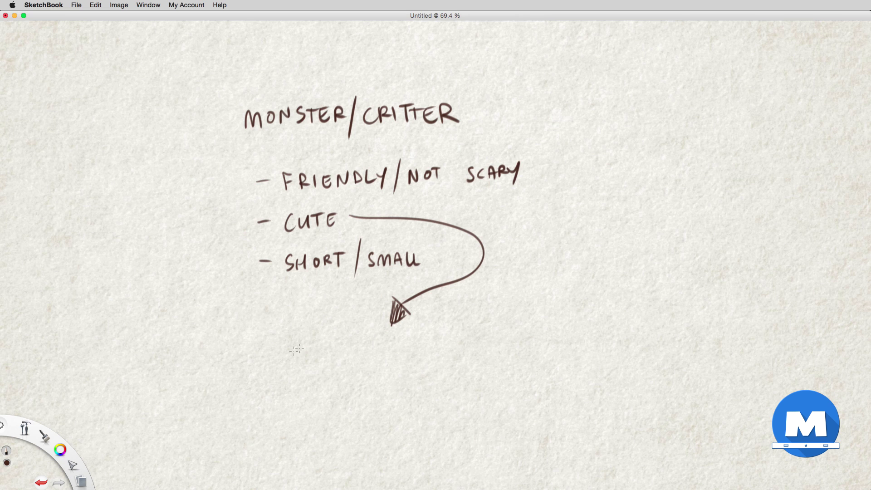
pyautogui.moveTo(326, 361)
pyautogui.mouseDown()
pyautogui.moveTo(350, 360)
pyautogui.moveTo(354, 370)
pyautogui.moveTo(420, 354)
pyautogui.moveTo(422, 368)
pyautogui.mouseUp()
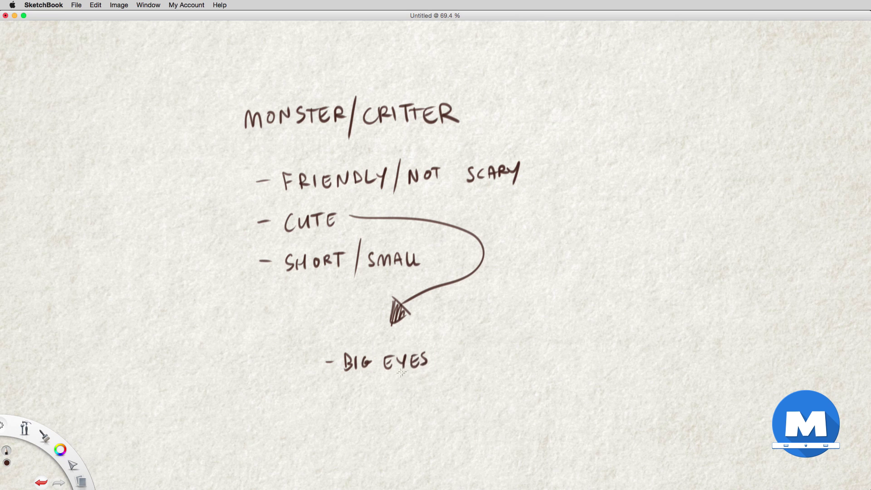
pyautogui.moveTo(329, 383); pyautogui.dragTo(346, 392)
pyautogui.moveTo(347, 379)
pyautogui.mouseDown()
pyautogui.moveTo(347, 392)
pyautogui.moveTo(400, 385)
pyautogui.mouseUp()
pyautogui.moveTo(400, 380)
pyautogui.mouseDown()
pyautogui.moveTo(401, 392)
pyautogui.moveTo(422, 379)
pyautogui.moveTo(421, 391)
pyautogui.mouseUp()
pyautogui.moveTo(421, 378); pyautogui.dragTo(421, 391)
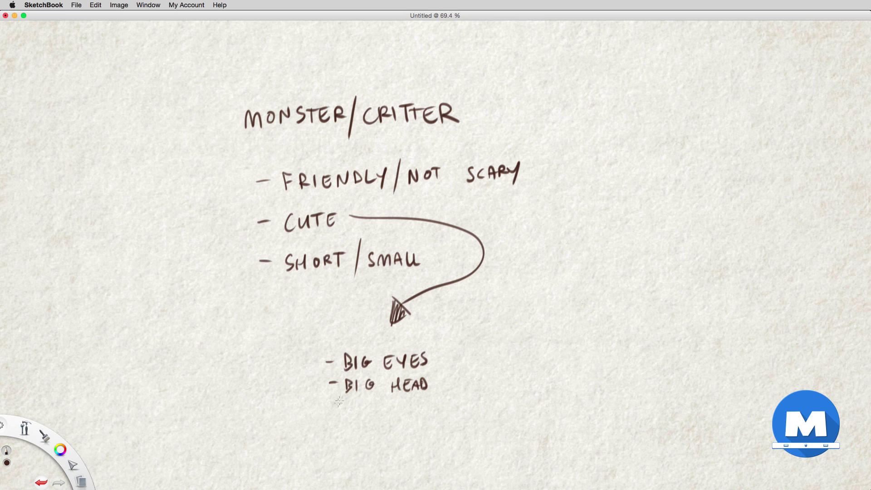
# Add the handwritten entries "- SHORT LIMBS" and "- SMALL" to the sublist under the arrow.
pyautogui.moveTo(330, 406); pyautogui.dragTo(363, 407)
pyautogui.moveTo(363, 400); pyautogui.dragTo(363, 413)
pyautogui.moveTo(375, 403); pyautogui.dragTo(381, 412)
pyautogui.moveTo(382, 402)
pyautogui.mouseDown()
pyautogui.moveTo(389, 413)
pyautogui.moveTo(399, 400)
pyautogui.mouseUp()
pyautogui.moveTo(394, 401)
pyautogui.mouseDown()
pyautogui.moveTo(394, 412)
pyautogui.moveTo(414, 411)
pyautogui.mouseUp()
pyautogui.moveTo(420, 400)
pyautogui.mouseDown()
pyautogui.moveTo(419, 411)
pyautogui.moveTo(444, 411)
pyautogui.mouseUp()
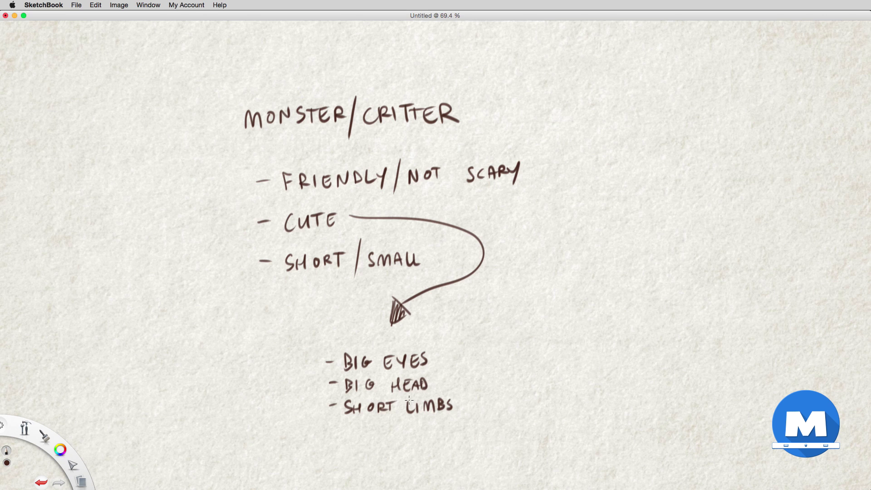
pyautogui.moveTo(333, 431)
pyautogui.mouseDown()
pyautogui.moveTo(355, 425)
pyautogui.moveTo(399, 438)
pyautogui.mouseUp()
pyautogui.moveTo(401, 426); pyautogui.dragTo(413, 437)
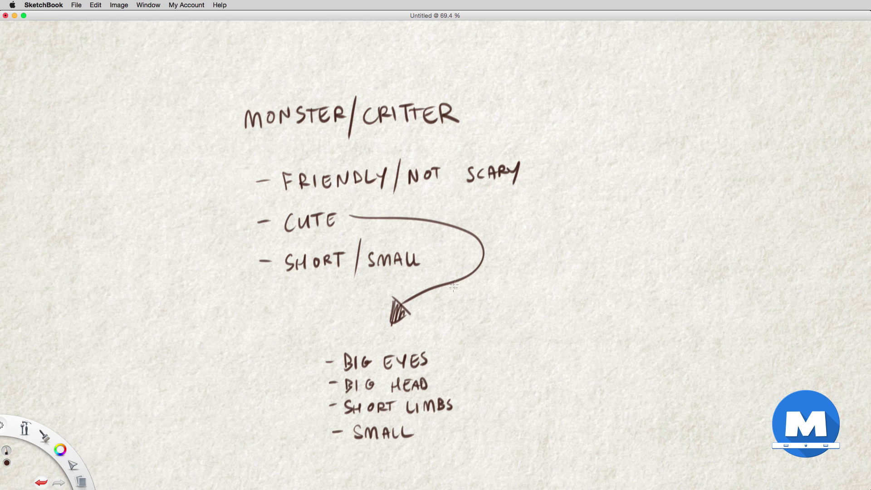
# Lasso all the handwritten notes, shrink them and move them to the canvas's upper-left corner, then deselect.
pyautogui.press('m')
pyautogui.moveTo(323, 453)
pyautogui.mouseDown()
pyautogui.moveTo(282, 424)
pyautogui.moveTo(205, 253)
pyautogui.moveTo(391, 64)
pyautogui.moveTo(592, 312)
pyautogui.moveTo(386, 461)
pyautogui.moveTo(358, 452)
pyautogui.mouseUp()
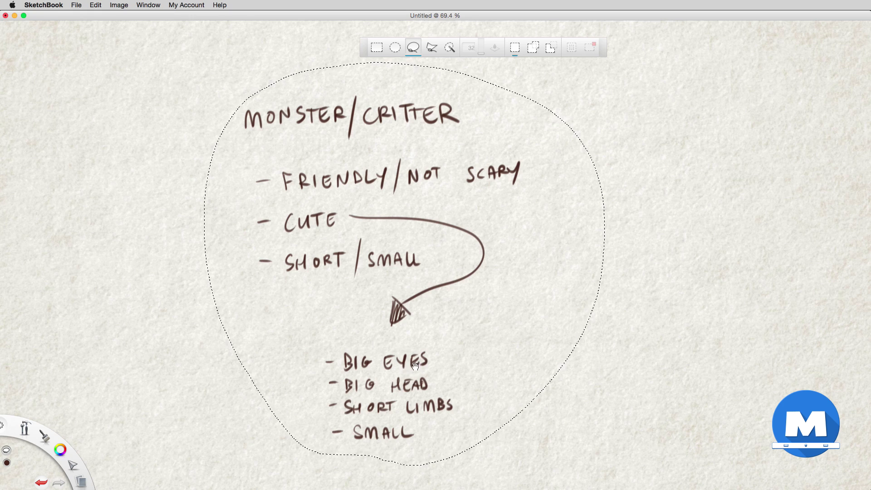
pyautogui.press('v')
pyautogui.moveTo(421, 346)
pyautogui.mouseDown()
pyautogui.moveTo(405, 377)
pyautogui.moveTo(411, 371)
pyautogui.moveTo(387, 360)
pyautogui.moveTo(91, 243)
pyautogui.moveTo(89, 265)
pyautogui.moveTo(70, 235)
pyautogui.moveTo(59, 236)
pyautogui.moveTo(63, 262)
pyautogui.moveTo(37, 225)
pyautogui.moveTo(45, 234)
pyautogui.mouseUp()
pyautogui.click(44, 234)
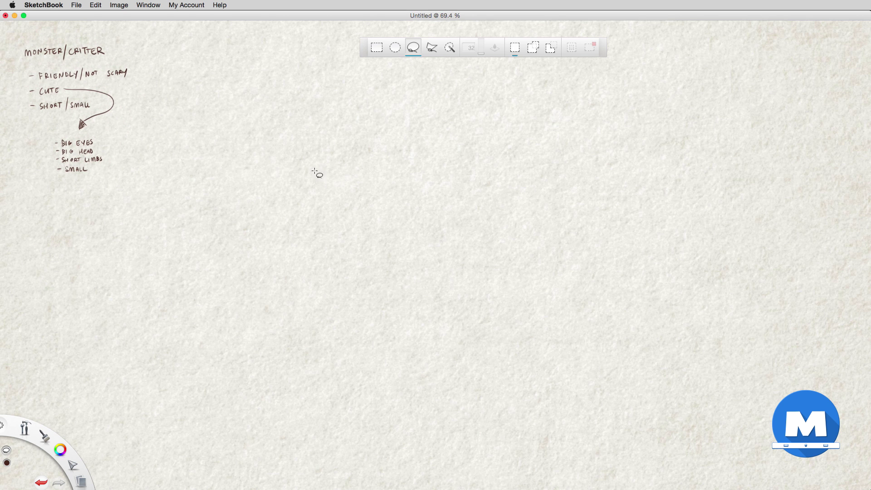
pyautogui.press('Escape')
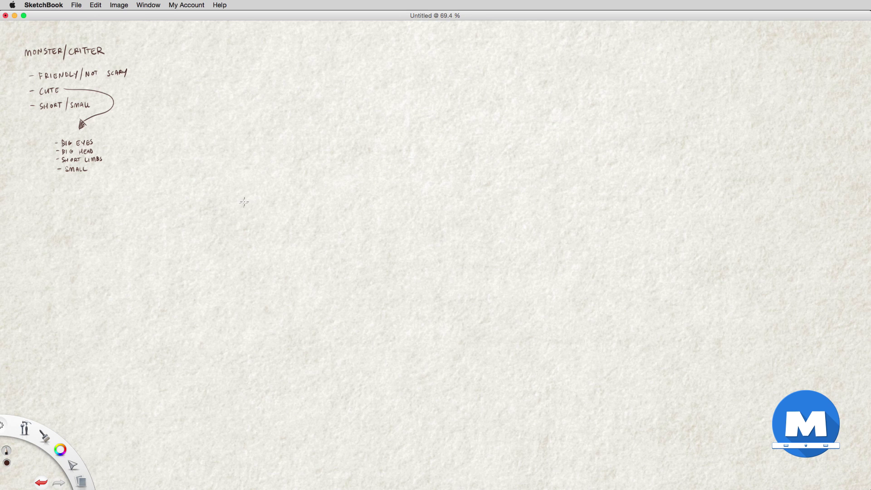
# Sketch a large triangular head with a smaller square body beneath it, next to the notes.
pyautogui.moveTo(228, 216)
pyautogui.mouseDown()
pyautogui.moveTo(265, 158)
pyautogui.moveTo(243, 189)
pyautogui.moveTo(268, 160)
pyautogui.moveTo(313, 216)
pyautogui.mouseUp()
pyautogui.moveTo(220, 219); pyautogui.dragTo(318, 226)
pyautogui.moveTo(236, 220); pyautogui.dragTo(329, 214)
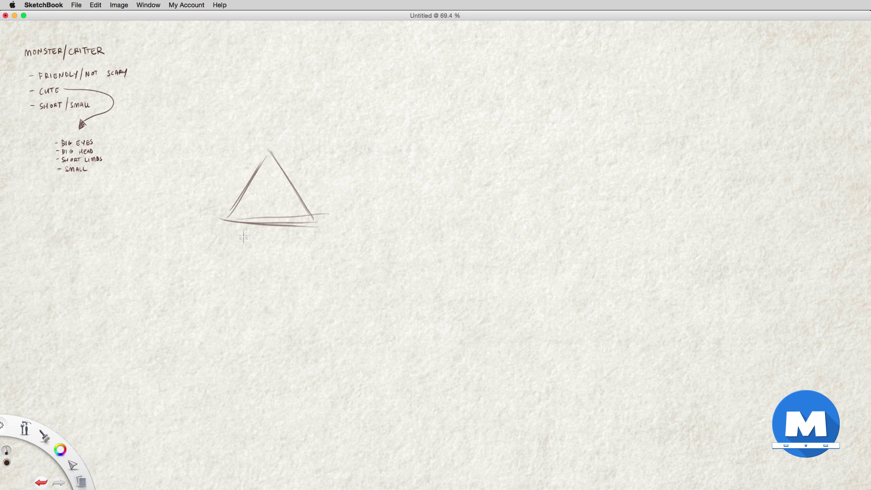
pyautogui.moveTo(244, 225); pyautogui.dragTo(245, 282)
pyautogui.moveTo(292, 226); pyautogui.dragTo(296, 271)
pyautogui.moveTo(240, 274); pyautogui.dragTo(297, 275)
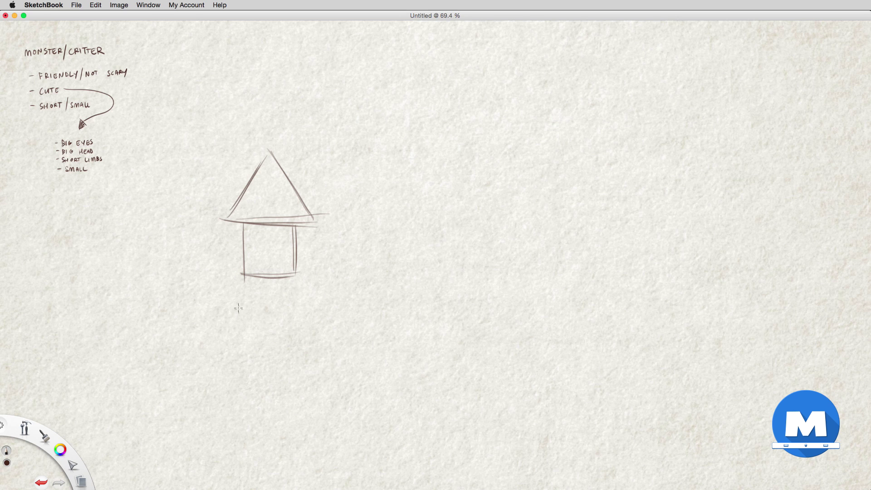
# Add two short legs and two slanted arms to the triangle-headed figure.
pyautogui.moveTo(245, 275)
pyautogui.mouseDown()
pyautogui.moveTo(252, 305)
pyautogui.moveTo(262, 304)
pyautogui.moveTo(249, 305)
pyautogui.mouseUp()
pyautogui.moveTo(296, 272)
pyautogui.mouseDown()
pyautogui.moveTo(290, 302)
pyautogui.moveTo(278, 289)
pyautogui.moveTo(279, 305)
pyautogui.moveTo(293, 304)
pyautogui.mouseUp()
pyautogui.moveTo(242, 228)
pyautogui.mouseDown()
pyautogui.moveTo(215, 270)
pyautogui.moveTo(221, 280)
pyautogui.mouseUp()
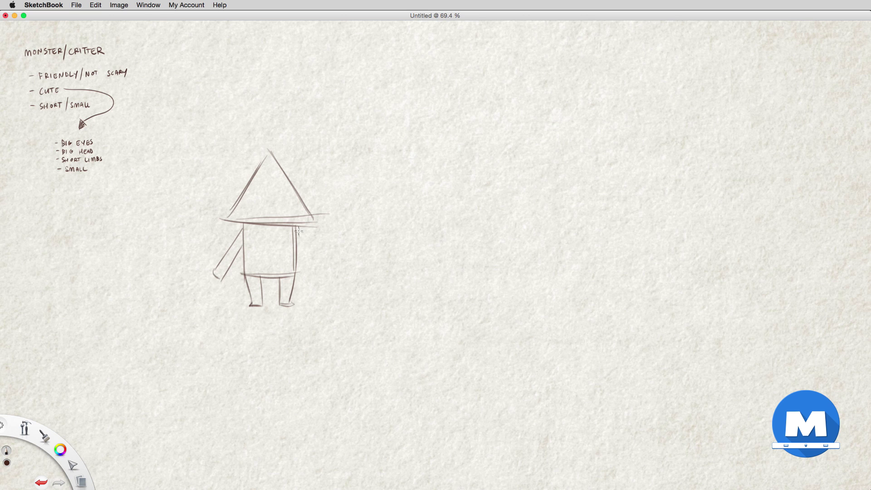
pyautogui.moveTo(299, 229); pyautogui.dragTo(325, 270)
pyautogui.moveTo(296, 246); pyautogui.dragTo(319, 277)
# Sketch a second figure beside the first with a rectangular head and a narrower, round-bottomed body.
pyautogui.moveTo(379, 157); pyautogui.dragTo(382, 222)
pyautogui.moveTo(460, 155); pyautogui.dragTo(462, 217)
pyautogui.moveTo(380, 156); pyautogui.dragTo(459, 154)
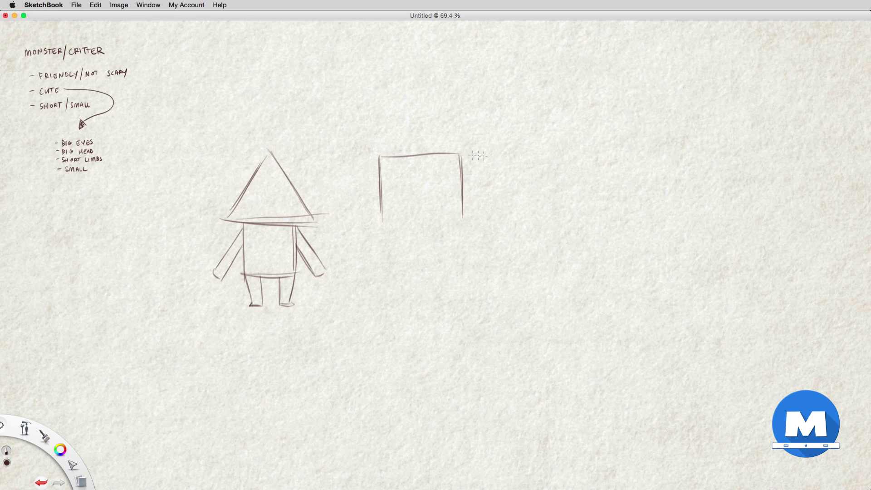
pyautogui.moveTo(383, 221); pyautogui.dragTo(463, 218)
pyautogui.moveTo(398, 221); pyautogui.dragTo(399, 284)
pyautogui.moveTo(446, 219); pyautogui.dragTo(446, 281)
pyautogui.moveTo(398, 268)
pyautogui.mouseDown()
pyautogui.moveTo(412, 278)
pyautogui.moveTo(448, 271)
pyautogui.mouseUp()
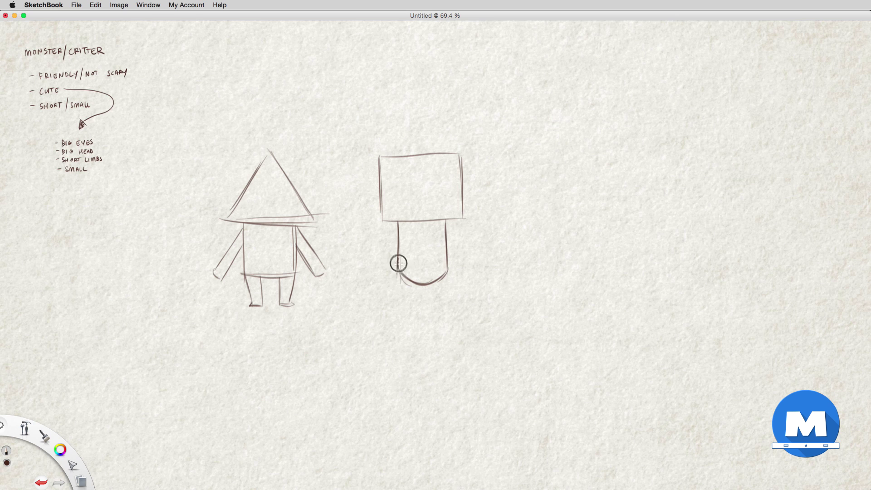
# Add short legs with feet and two rounded arms to the rectangle-headed figure.
pyautogui.moveTo(396, 263)
pyautogui.mouseDown()
pyautogui.moveTo(395, 301)
pyautogui.moveTo(410, 303)
pyautogui.mouseUp()
pyautogui.moveTo(447, 271)
pyautogui.mouseDown()
pyautogui.moveTo(450, 300)
pyautogui.moveTo(439, 306)
pyautogui.moveTo(454, 304)
pyautogui.mouseUp()
pyautogui.moveTo(397, 227); pyautogui.dragTo(389, 265)
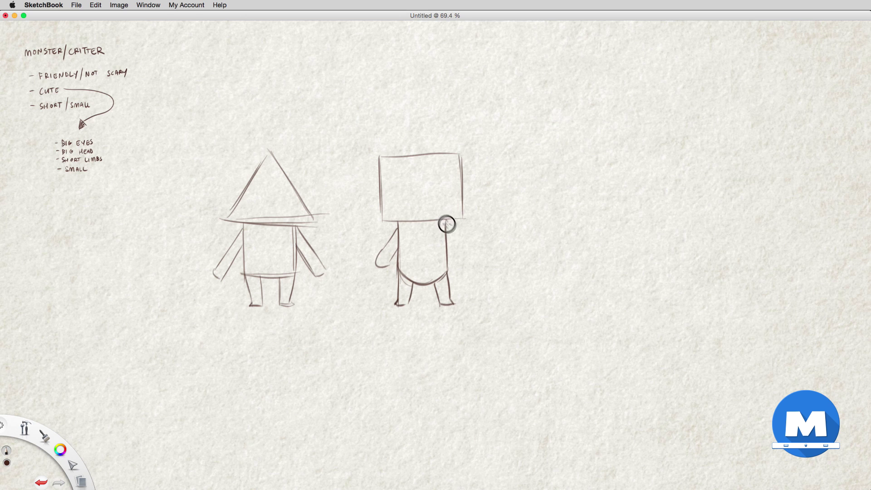
pyautogui.moveTo(446, 224)
pyautogui.mouseDown()
pyautogui.moveTo(467, 251)
pyautogui.moveTo(455, 260)
pyautogui.moveTo(467, 253)
pyautogui.mouseUp()
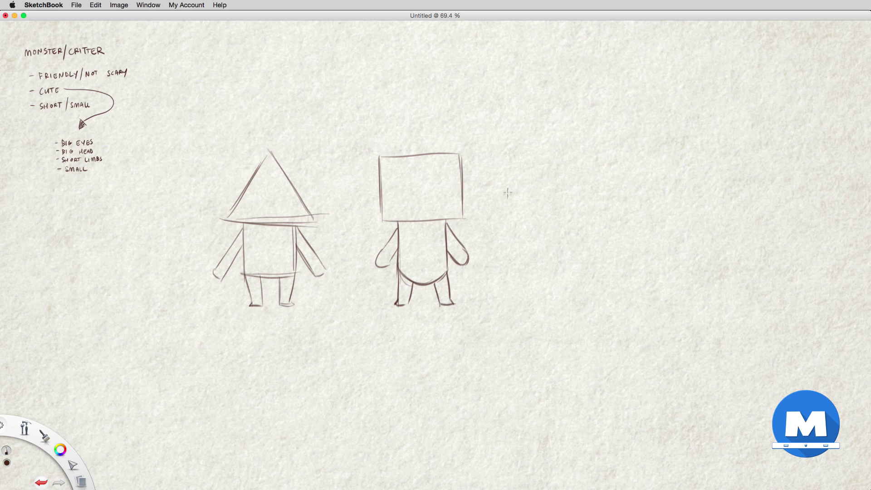
# Lasso both figures, move them toward the notes to free up space, deselect and return to the brush.
pyautogui.press('m')
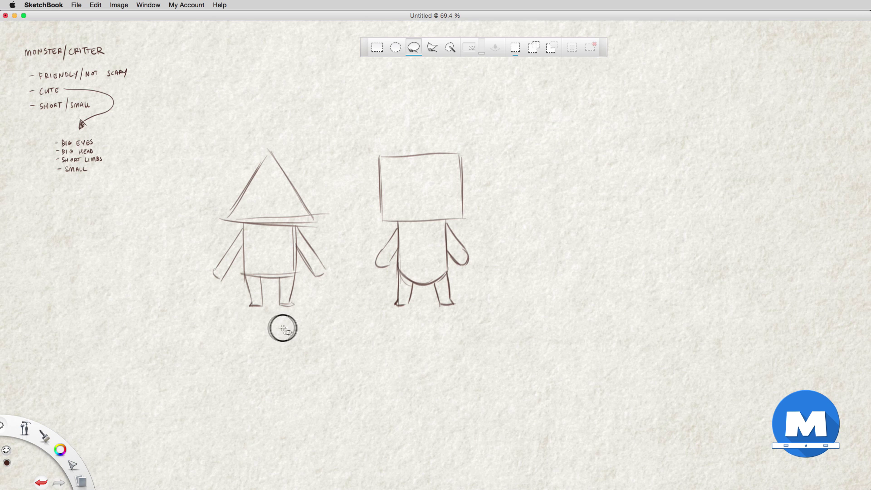
pyautogui.moveTo(286, 327)
pyautogui.mouseDown()
pyautogui.moveTo(193, 182)
pyautogui.moveTo(544, 211)
pyautogui.moveTo(381, 335)
pyautogui.moveTo(356, 317)
pyautogui.moveTo(336, 323)
pyautogui.mouseUp()
pyautogui.press('super+d')
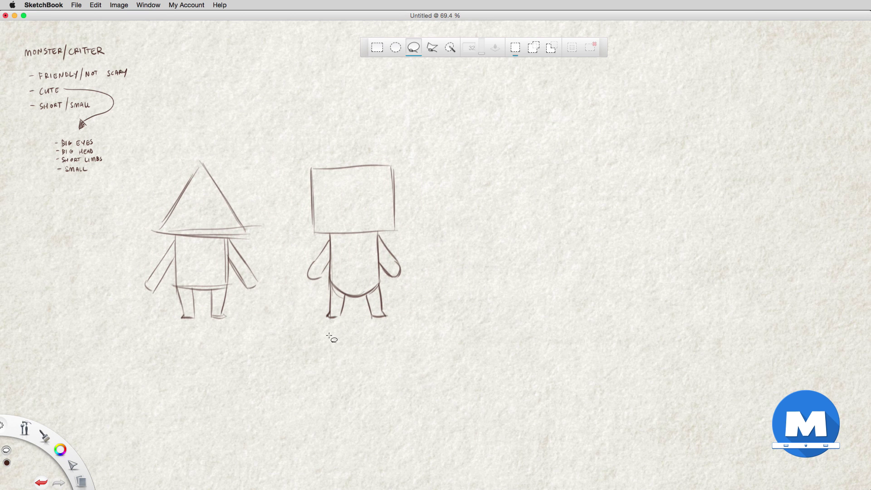
pyautogui.press('b')
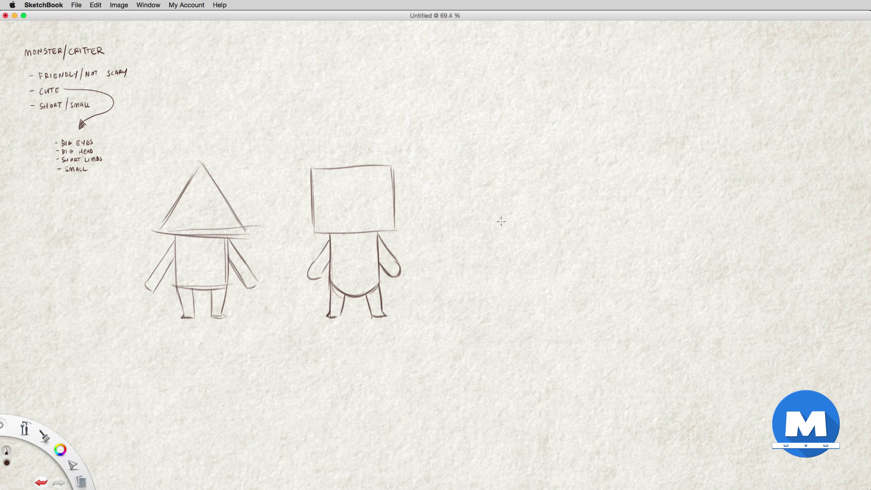
# Sketch a third figure's wide oval head with straight body sides running down from it, beside the rectangle-headed figure.
pyautogui.moveTo(463, 217)
pyautogui.mouseDown()
pyautogui.moveTo(488, 168)
pyautogui.moveTo(459, 207)
pyautogui.moveTo(509, 230)
pyautogui.moveTo(464, 193)
pyautogui.mouseUp()
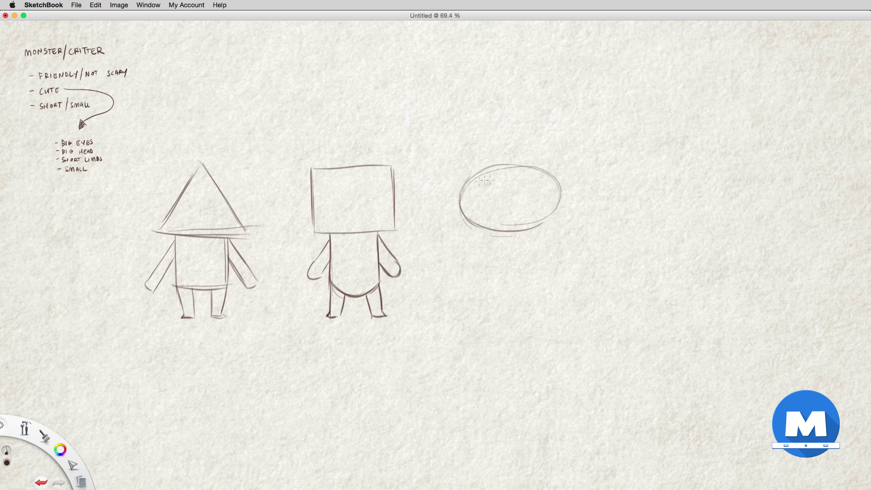
pyautogui.moveTo(485, 181)
pyautogui.mouseDown()
pyautogui.moveTo(558, 203)
pyautogui.moveTo(546, 172)
pyautogui.moveTo(552, 213)
pyautogui.moveTo(543, 226)
pyautogui.mouseUp()
pyautogui.moveTo(461, 202); pyautogui.dragTo(463, 275)
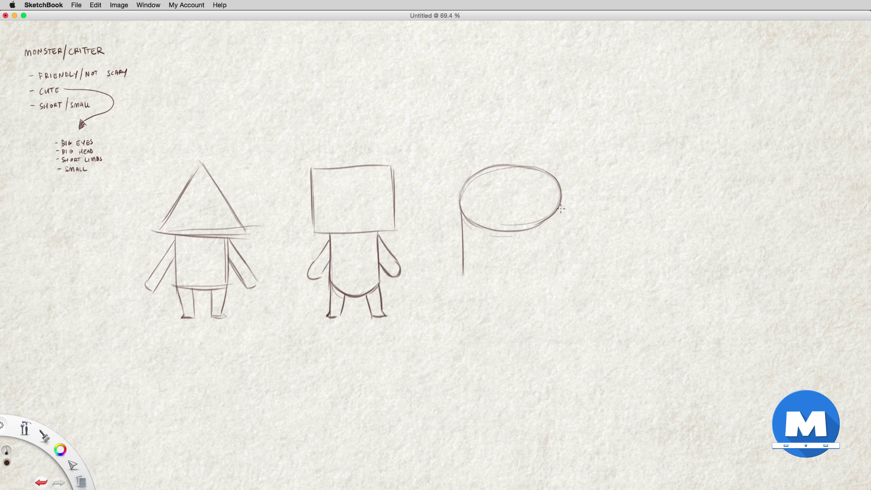
pyautogui.moveTo(561, 209); pyautogui.dragTo(560, 273)
# Add two short, wide legs and two long, round-ended arms to the oval-headed figure.
pyautogui.moveTo(460, 284)
pyautogui.mouseDown()
pyautogui.moveTo(527, 284)
pyautogui.moveTo(474, 285)
pyautogui.moveTo(465, 313)
pyautogui.mouseUp()
pyautogui.moveTo(495, 286)
pyautogui.mouseDown()
pyautogui.moveTo(489, 318)
pyautogui.moveTo(468, 314)
pyautogui.moveTo(491, 314)
pyautogui.mouseUp()
pyautogui.moveTo(561, 281); pyautogui.dragTo(561, 314)
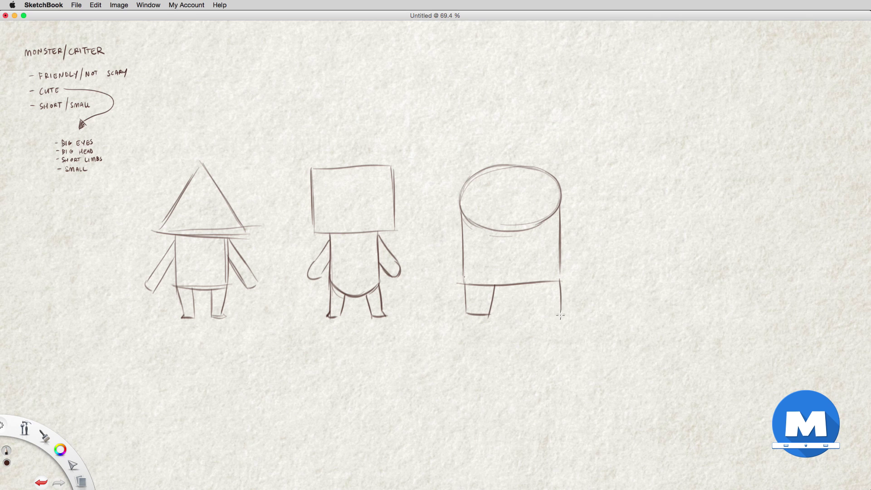
pyautogui.moveTo(528, 285)
pyautogui.mouseDown()
pyautogui.moveTo(537, 312)
pyautogui.moveTo(564, 313)
pyautogui.mouseUp()
pyautogui.moveTo(461, 226); pyautogui.dragTo(435, 290)
pyautogui.moveTo(463, 262); pyautogui.dragTo(446, 310)
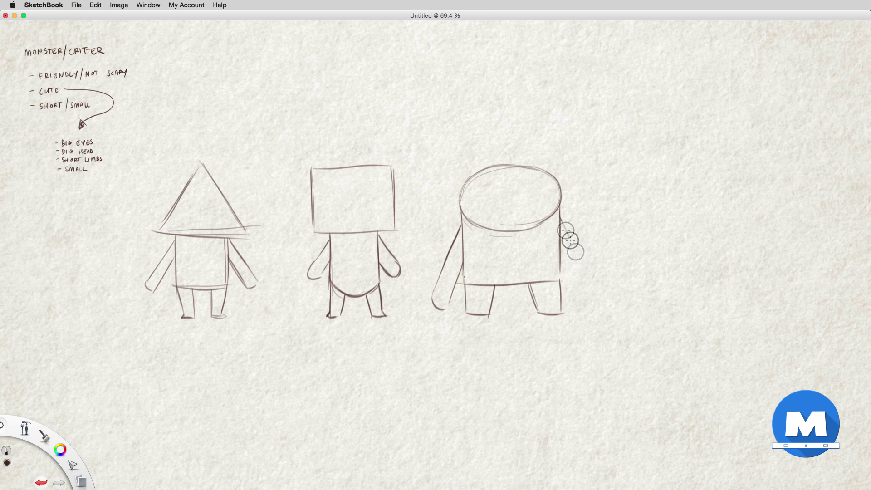
pyautogui.moveTo(561, 220)
pyautogui.mouseDown()
pyautogui.moveTo(590, 285)
pyautogui.moveTo(577, 299)
pyautogui.mouseUp()
pyautogui.moveTo(558, 262)
pyautogui.mouseDown()
pyautogui.moveTo(581, 306)
pyautogui.moveTo(596, 299)
pyautogui.moveTo(591, 284)
pyautogui.mouseUp()
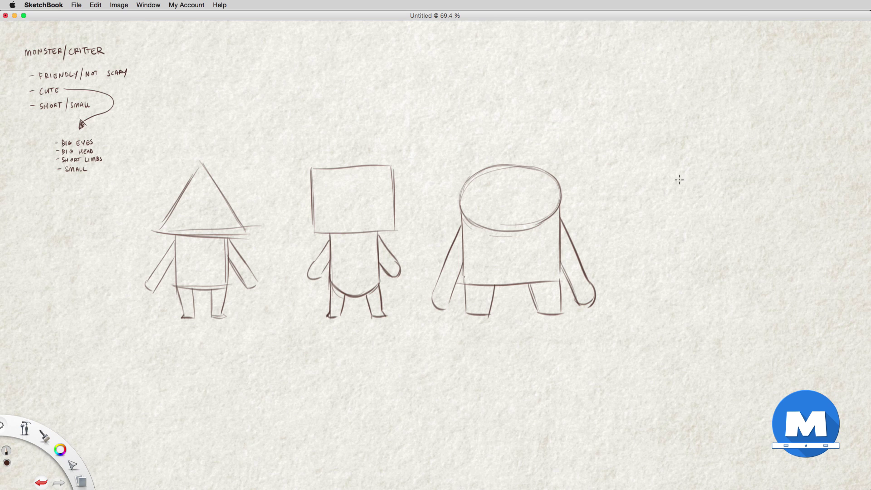
# Sketch a fourth figure beside the oval-headed one, with a wide upside-down triangle head and a narrow upright triangle body.
pyautogui.moveTo(574, 273); pyautogui.dragTo(520, 273)
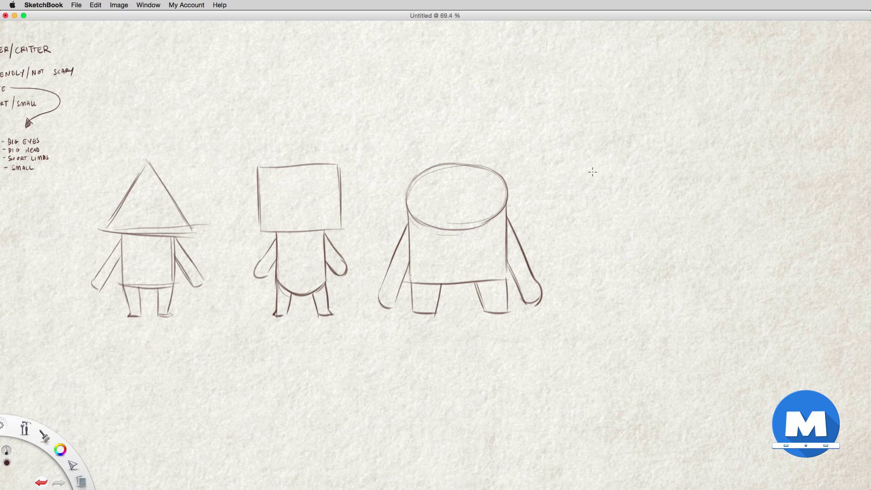
pyautogui.moveTo(595, 174); pyautogui.dragTo(693, 171)
pyautogui.moveTo(586, 172); pyautogui.dragTo(644, 231)
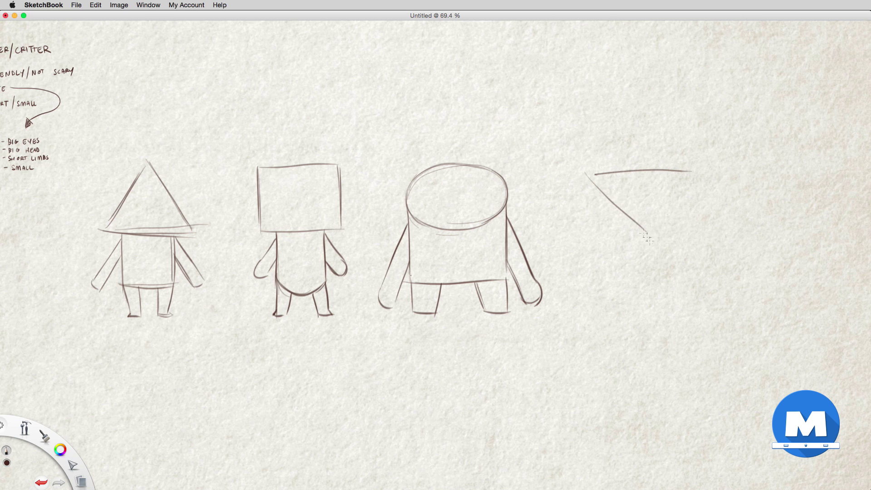
pyautogui.moveTo(587, 173); pyautogui.dragTo(714, 168)
pyautogui.moveTo(663, 237); pyautogui.dragTo(710, 166)
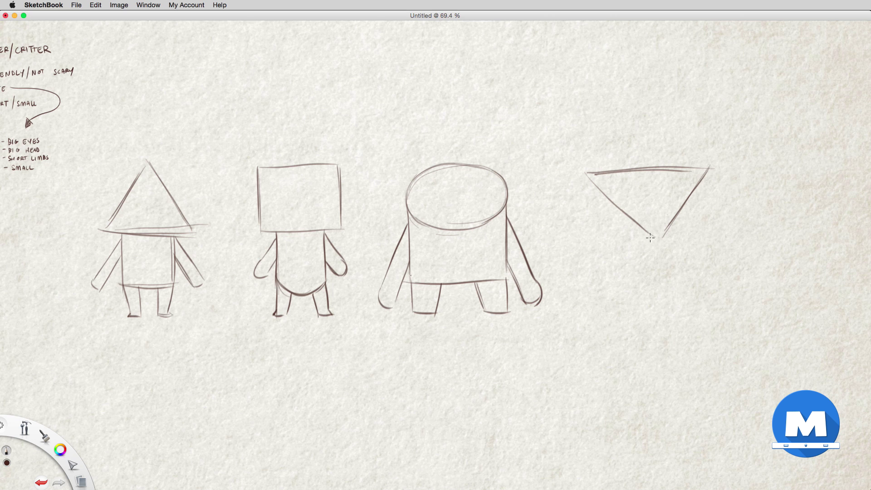
pyautogui.moveTo(651, 234)
pyautogui.mouseDown()
pyautogui.moveTo(632, 297)
pyautogui.moveTo(686, 285)
pyautogui.moveTo(689, 294)
pyautogui.mouseUp()
pyautogui.moveTo(653, 232)
pyautogui.mouseDown()
pyautogui.moveTo(629, 309)
pyautogui.moveTo(646, 259)
pyautogui.moveTo(655, 276)
pyautogui.moveTo(638, 294)
pyautogui.moveTo(694, 295)
pyautogui.mouseUp()
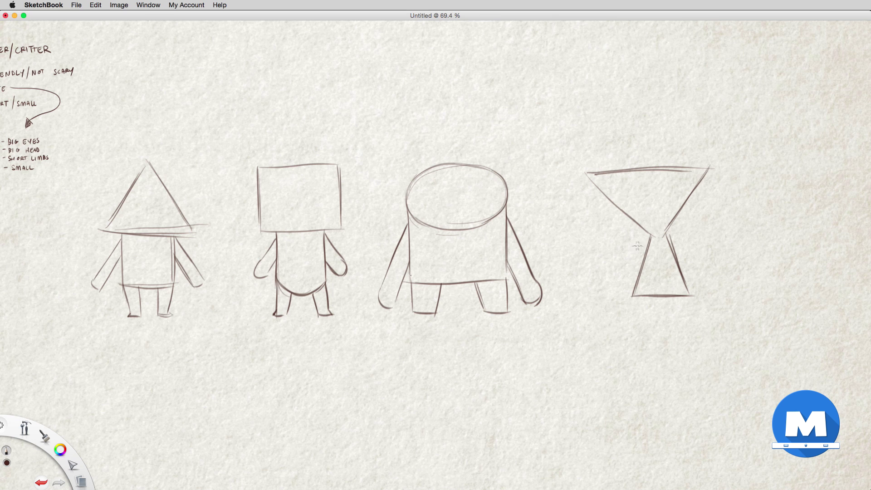
# Add two short legs flaring outward and two curved, round-ended arms to the upside-down-triangle-headed figure.
pyautogui.moveTo(633, 297); pyautogui.dragTo(624, 323)
pyautogui.moveTo(650, 296); pyautogui.dragTo(647, 321)
pyautogui.moveTo(688, 291)
pyautogui.mouseDown()
pyautogui.moveTo(699, 320)
pyautogui.moveTo(677, 316)
pyautogui.moveTo(701, 320)
pyautogui.mouseUp()
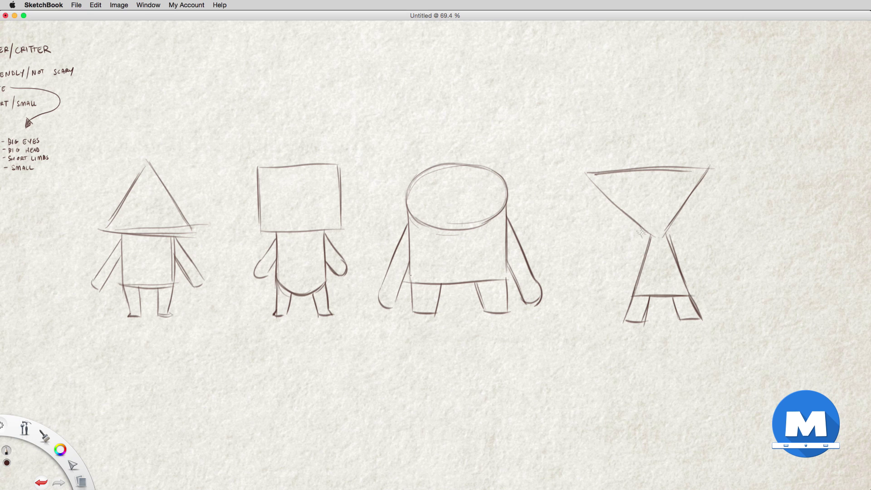
pyautogui.moveTo(650, 238); pyautogui.dragTo(605, 300)
pyautogui.moveTo(644, 262); pyautogui.dragTo(615, 312)
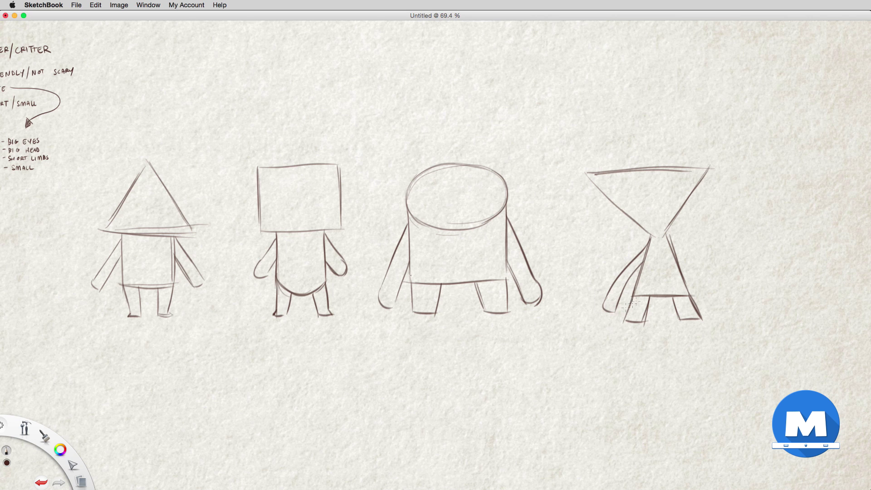
pyautogui.moveTo(676, 245); pyautogui.dragTo(721, 291)
pyautogui.moveTo(680, 257); pyautogui.dragTo(711, 310)
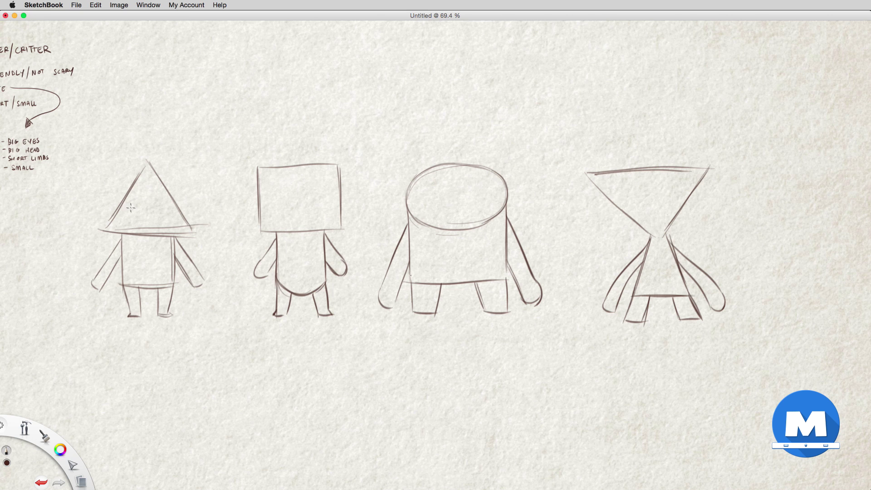
# Draw two dark round eyes with small highlights and two pointed ears on the first, triangle-headed figure.
pyautogui.moveTo(134, 212)
pyautogui.mouseDown()
pyautogui.moveTo(169, 202)
pyautogui.moveTo(168, 212)
pyautogui.mouseUp()
pyautogui.moveTo(131, 206); pyautogui.dragTo(167, 209)
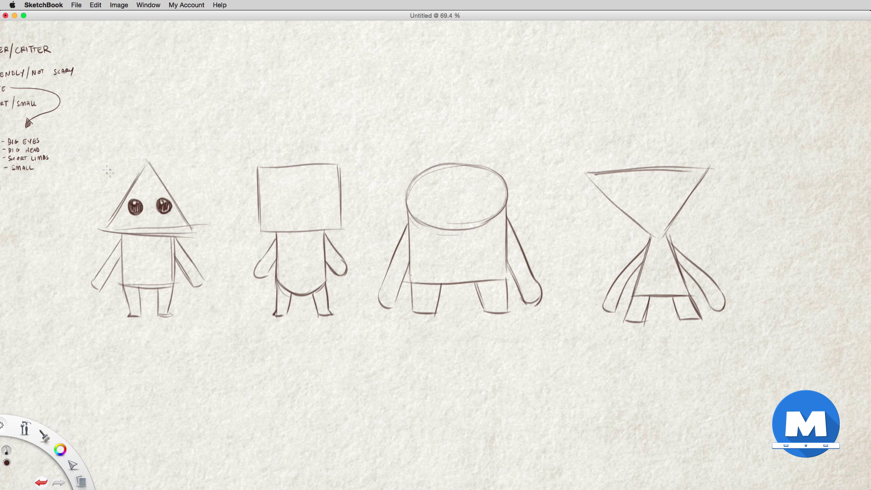
pyautogui.moveTo(92, 164); pyautogui.dragTo(132, 197)
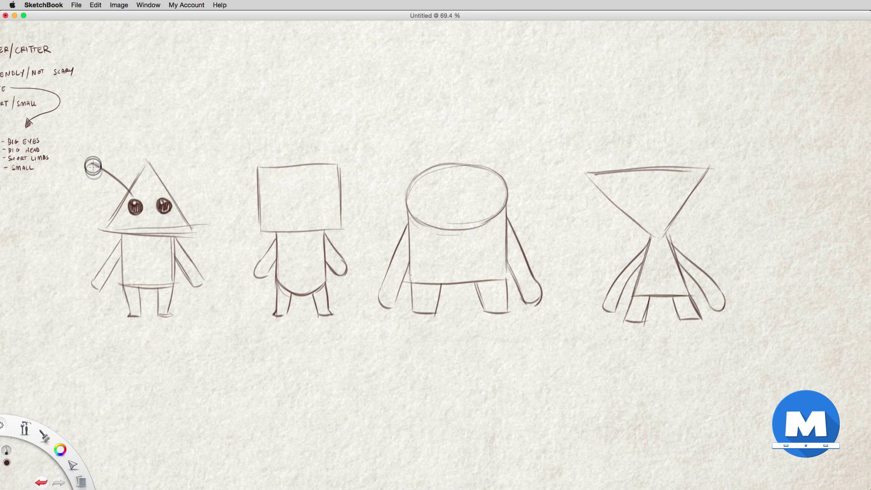
pyautogui.moveTo(93, 165)
pyautogui.mouseDown()
pyautogui.moveTo(119, 197)
pyautogui.moveTo(106, 172)
pyautogui.moveTo(198, 169)
pyautogui.mouseUp()
pyautogui.moveTo(174, 199)
pyautogui.mouseDown()
pyautogui.moveTo(202, 164)
pyautogui.moveTo(179, 199)
pyautogui.moveTo(192, 173)
pyautogui.mouseUp()
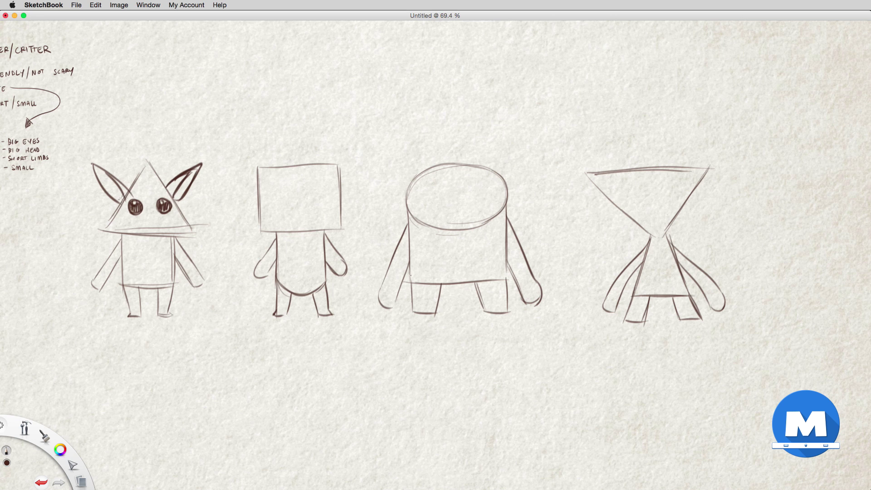
# Darken the first figure's triangular head outline with rounded corners and draw a wide, flat mouth across its lower edge.
pyautogui.moveTo(122, 199)
pyautogui.mouseDown()
pyautogui.moveTo(155, 160)
pyautogui.moveTo(152, 174)
pyautogui.moveTo(175, 204)
pyautogui.mouseUp()
pyautogui.moveTo(147, 160); pyautogui.dragTo(184, 217)
pyautogui.press('space')
pyautogui.moveTo(247, 202); pyautogui.dragTo(366, 242)
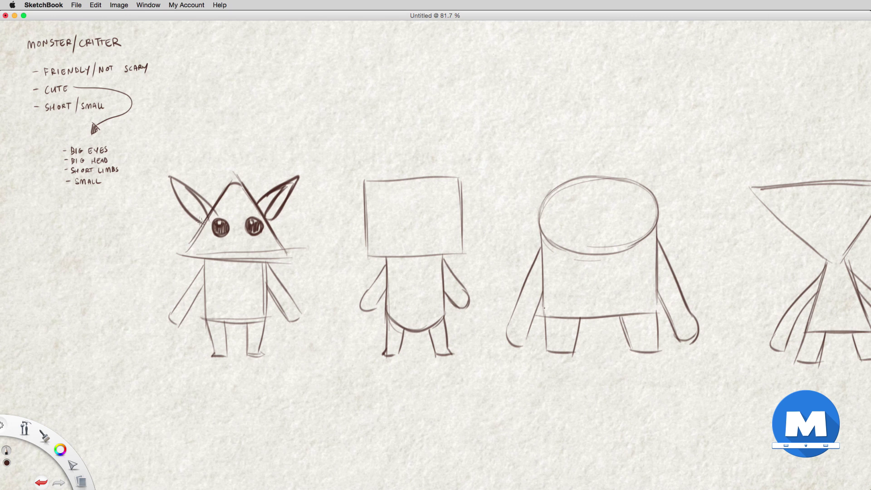
pyautogui.moveTo(188, 248); pyautogui.dragTo(196, 258)
pyautogui.moveTo(267, 220)
pyautogui.mouseDown()
pyautogui.moveTo(281, 246)
pyautogui.moveTo(271, 260)
pyautogui.mouseUp()
pyautogui.moveTo(189, 258); pyautogui.dragTo(280, 258)
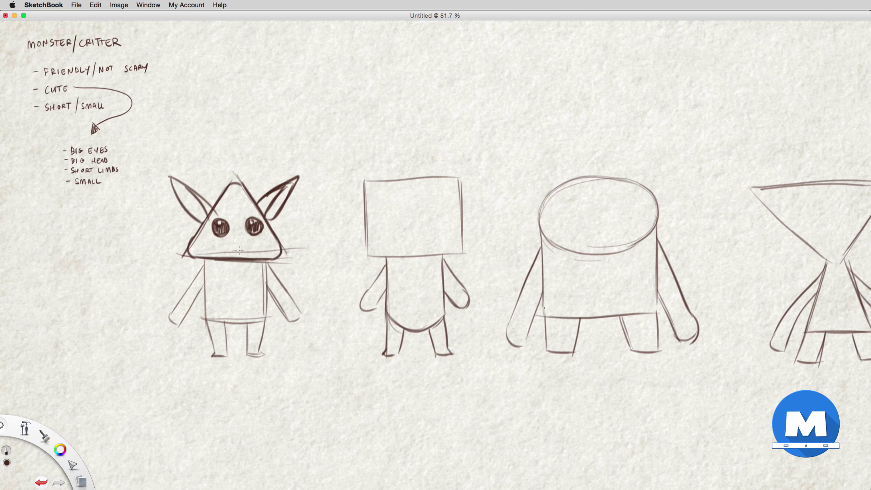
pyautogui.moveTo(203, 249); pyautogui.dragTo(264, 252)
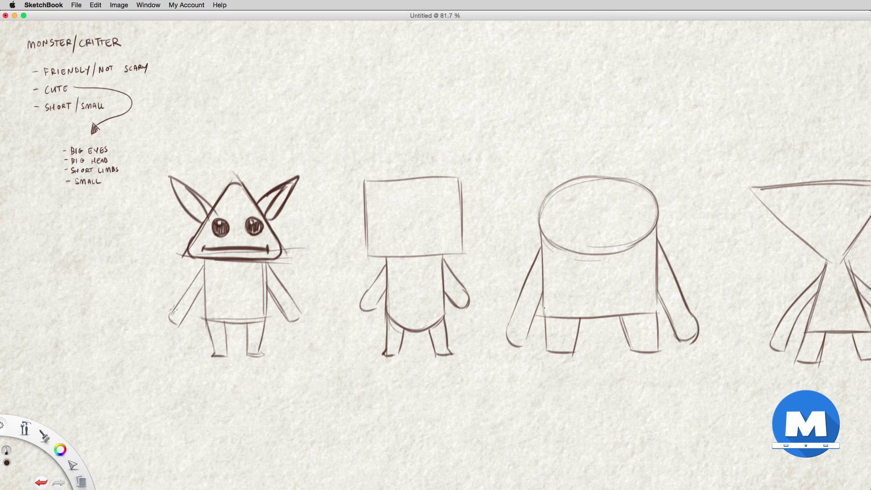
# Darken the first figure's limbs and body, giving it fingered hands, defined feet and a rounded belly bottom.
pyautogui.moveTo(203, 267)
pyautogui.mouseDown()
pyautogui.moveTo(182, 317)
pyautogui.moveTo(174, 315)
pyautogui.moveTo(181, 323)
pyautogui.moveTo(202, 285)
pyautogui.moveTo(166, 318)
pyautogui.moveTo(189, 330)
pyautogui.mouseUp()
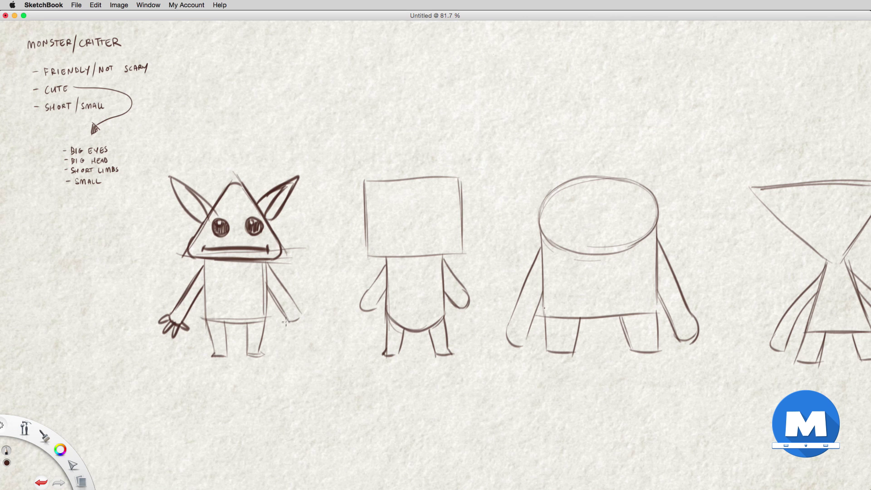
pyautogui.moveTo(271, 265)
pyautogui.mouseDown()
pyautogui.moveTo(299, 313)
pyautogui.moveTo(290, 329)
pyautogui.moveTo(300, 318)
pyautogui.moveTo(306, 323)
pyautogui.moveTo(300, 317)
pyautogui.mouseUp()
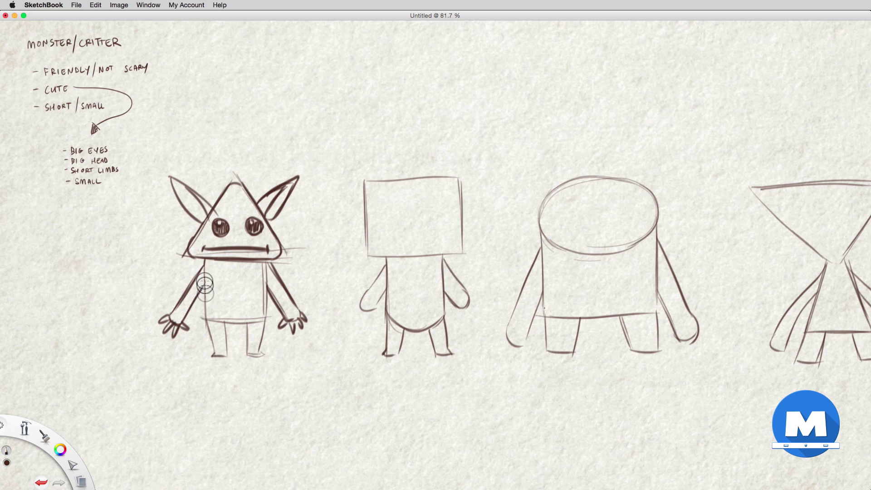
pyautogui.moveTo(204, 312); pyautogui.dragTo(215, 355)
pyautogui.moveTo(227, 320); pyautogui.dragTo(220, 354)
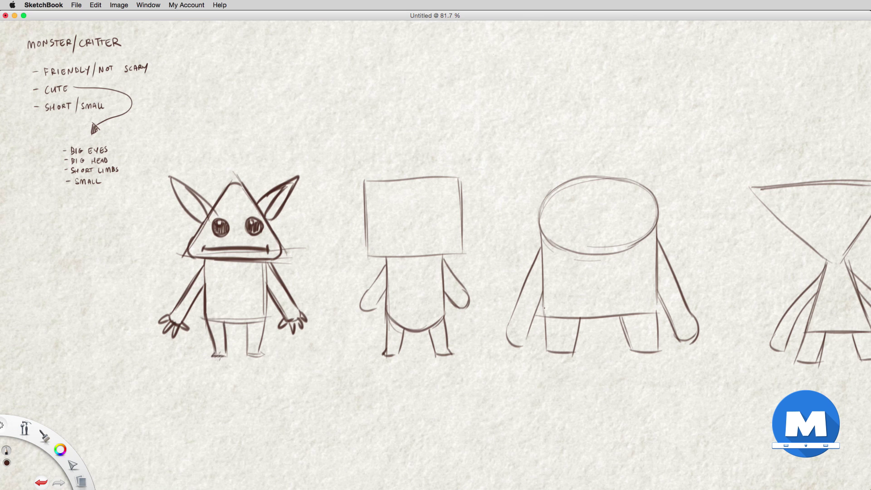
pyautogui.moveTo(248, 321)
pyautogui.mouseDown()
pyautogui.moveTo(245, 354)
pyautogui.moveTo(227, 357)
pyautogui.moveTo(264, 354)
pyautogui.moveTo(264, 320)
pyautogui.mouseUp()
pyautogui.moveTo(266, 268); pyautogui.dragTo(264, 318)
pyautogui.moveTo(205, 278); pyautogui.dragTo(217, 320)
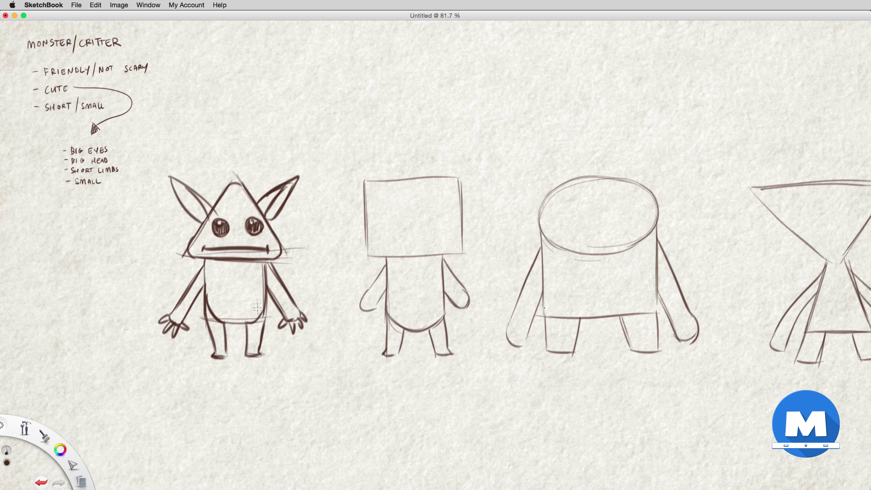
# Add horizontal belly stripes and curved spots on the head, arms and legs of the triangle-headed figure.
pyautogui.moveTo(211, 265); pyautogui.dragTo(261, 270)
pyautogui.moveTo(216, 276); pyautogui.dragTo(263, 283)
pyautogui.moveTo(214, 293)
pyautogui.mouseDown()
pyautogui.moveTo(263, 293)
pyautogui.moveTo(248, 309)
pyautogui.mouseUp()
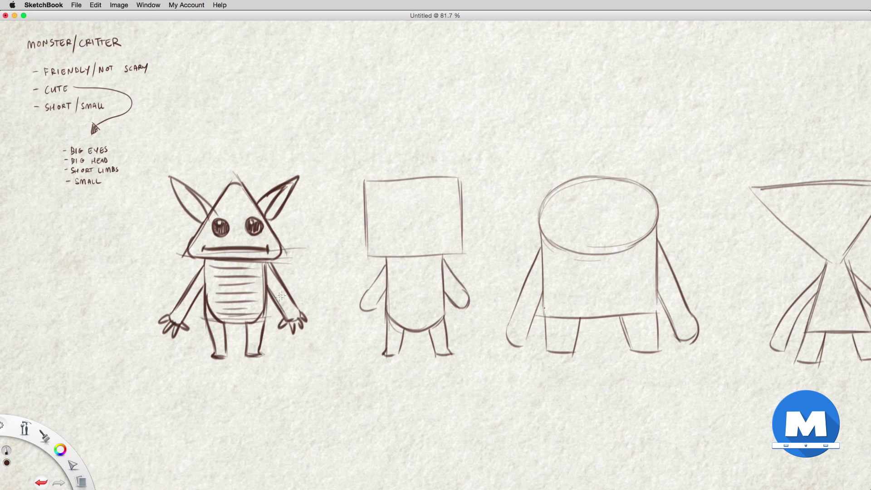
pyautogui.moveTo(217, 207)
pyautogui.mouseDown()
pyautogui.moveTo(228, 192)
pyautogui.moveTo(254, 209)
pyautogui.mouseUp()
pyautogui.moveTo(186, 291)
pyautogui.mouseDown()
pyautogui.moveTo(182, 303)
pyautogui.moveTo(196, 295)
pyautogui.mouseUp()
pyautogui.moveTo(275, 273)
pyautogui.mouseDown()
pyautogui.moveTo(272, 284)
pyautogui.moveTo(291, 299)
pyautogui.mouseUp()
pyautogui.moveTo(212, 325)
pyautogui.mouseDown()
pyautogui.moveTo(210, 337)
pyautogui.moveTo(257, 344)
pyautogui.mouseUp()
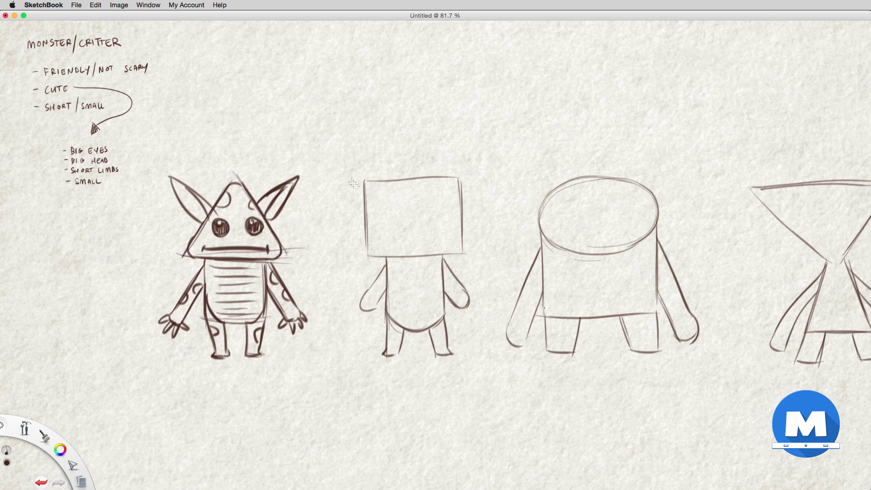
# Draw two large round eyes at the sides of the rectangular head, with small dark pupils looking up and sideways.
pyautogui.moveTo(390, 213)
pyautogui.mouseDown()
pyautogui.moveTo(382, 204)
pyautogui.moveTo(361, 208)
pyautogui.moveTo(385, 204)
pyautogui.mouseUp()
pyautogui.moveTo(456, 223)
pyautogui.mouseDown()
pyautogui.moveTo(459, 237)
pyautogui.moveTo(462, 204)
pyautogui.moveTo(435, 233)
pyautogui.moveTo(447, 208)
pyautogui.mouseUp()
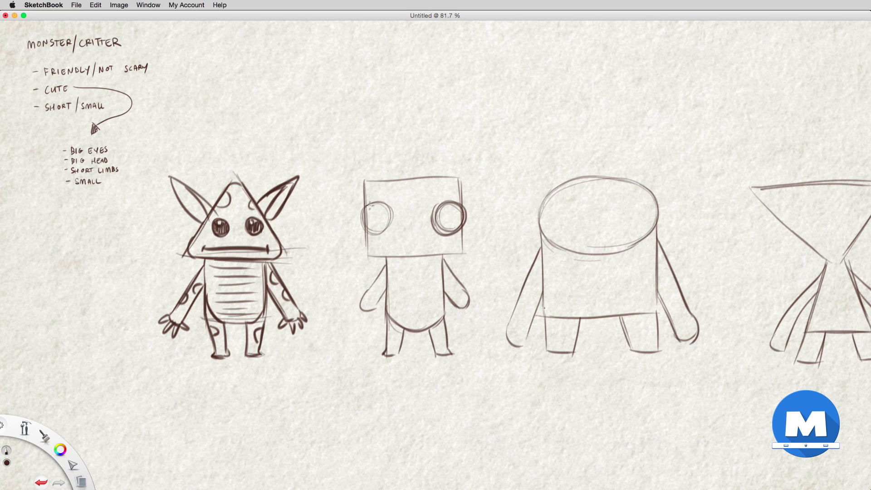
pyautogui.moveTo(363, 225)
pyautogui.mouseDown()
pyautogui.moveTo(381, 202)
pyautogui.moveTo(386, 227)
pyautogui.moveTo(379, 234)
pyautogui.moveTo(390, 210)
pyautogui.moveTo(453, 199)
pyautogui.moveTo(465, 217)
pyautogui.moveTo(433, 228)
pyautogui.moveTo(460, 218)
pyautogui.moveTo(455, 234)
pyautogui.mouseUp()
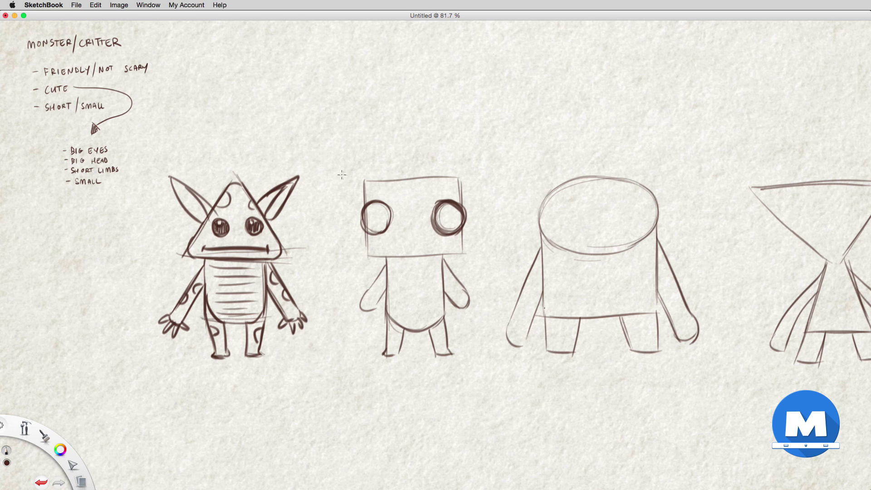
pyautogui.moveTo(383, 206); pyautogui.dragTo(384, 212)
pyautogui.moveTo(455, 210); pyautogui.dragTo(432, 217)
# Add a vertical nose line, a slightly curved mouth and arched brows joined by a darker top edge to the rectangular head.
pyautogui.moveTo(414, 187); pyautogui.dragTo(415, 242)
pyautogui.moveTo(380, 245)
pyautogui.mouseDown()
pyautogui.moveTo(417, 252)
pyautogui.moveTo(451, 244)
pyautogui.mouseUp()
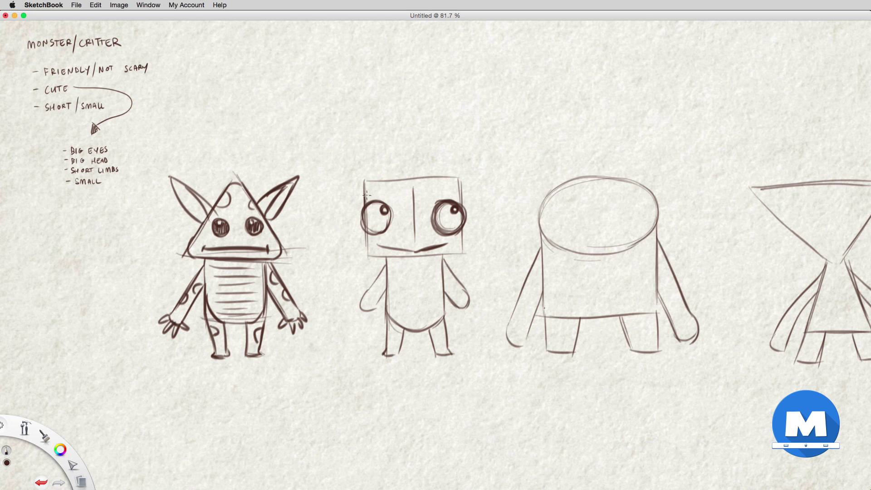
pyautogui.moveTo(388, 184); pyautogui.dragTo(367, 194)
pyautogui.moveTo(437, 185); pyautogui.dragTo(463, 196)
pyautogui.moveTo(392, 181); pyautogui.dragTo(434, 179)
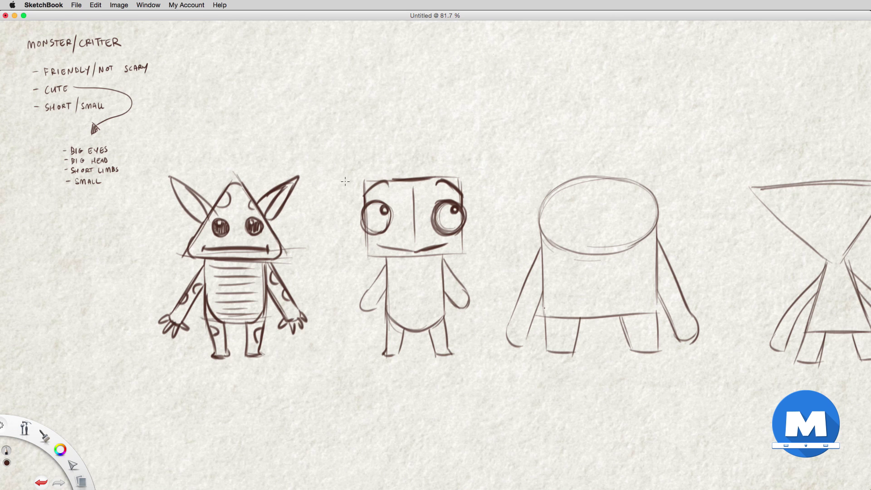
# Give the rectangular head two large pointed ears with inner lines, and darken its sides and shallow V-shaped chin.
pyautogui.moveTo(332, 169)
pyautogui.mouseDown()
pyautogui.moveTo(363, 190)
pyautogui.moveTo(366, 236)
pyautogui.mouseUp()
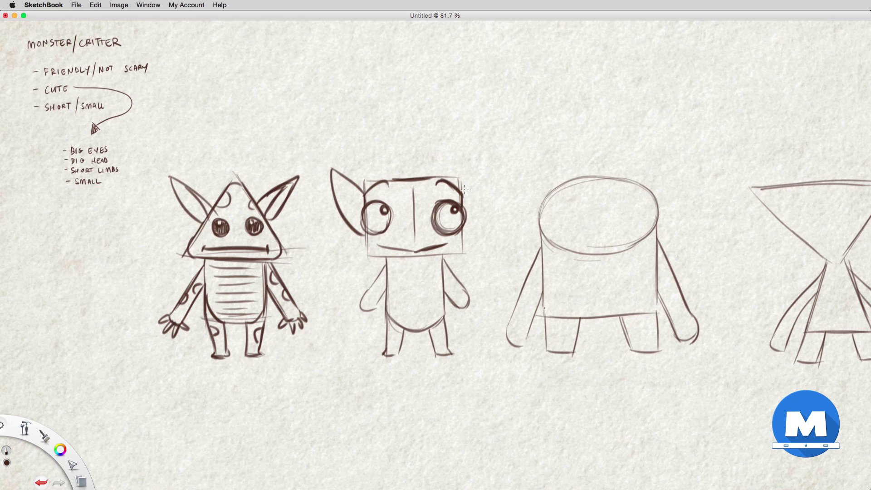
pyautogui.moveTo(463, 196)
pyautogui.mouseDown()
pyautogui.moveTo(490, 160)
pyautogui.moveTo(497, 166)
pyautogui.moveTo(479, 174)
pyautogui.moveTo(486, 167)
pyautogui.moveTo(491, 203)
pyautogui.mouseUp()
pyautogui.moveTo(488, 166)
pyautogui.mouseDown()
pyautogui.moveTo(493, 178)
pyautogui.moveTo(470, 232)
pyautogui.mouseUp()
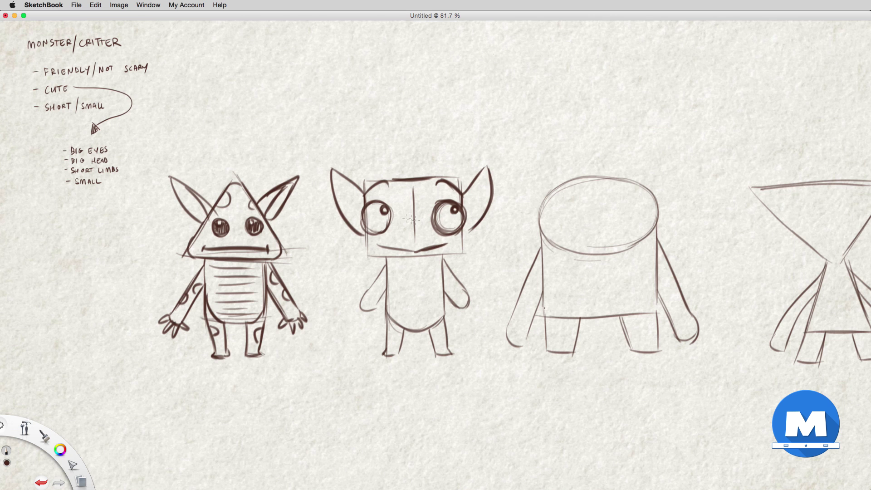
pyautogui.moveTo(342, 180); pyautogui.dragTo(363, 215)
pyautogui.moveTo(483, 175); pyautogui.dragTo(468, 227)
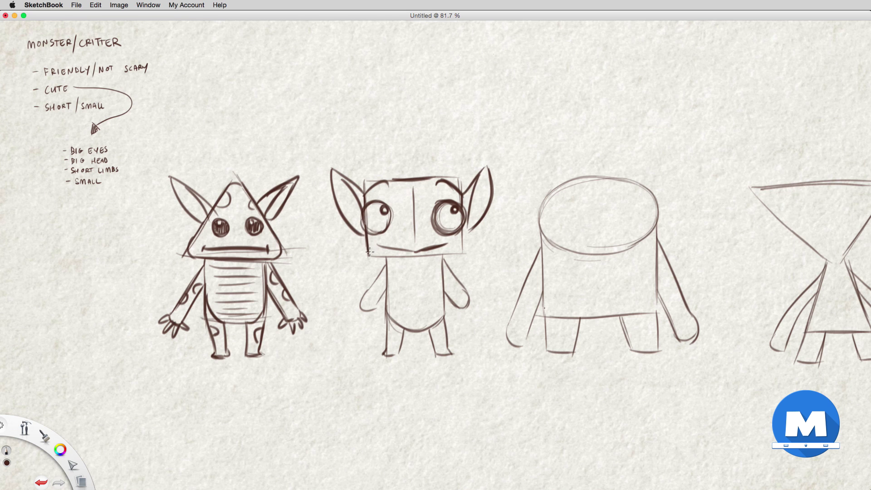
pyautogui.moveTo(369, 251)
pyautogui.mouseDown()
pyautogui.moveTo(418, 261)
pyautogui.moveTo(465, 247)
pyautogui.moveTo(461, 252)
pyautogui.mouseUp()
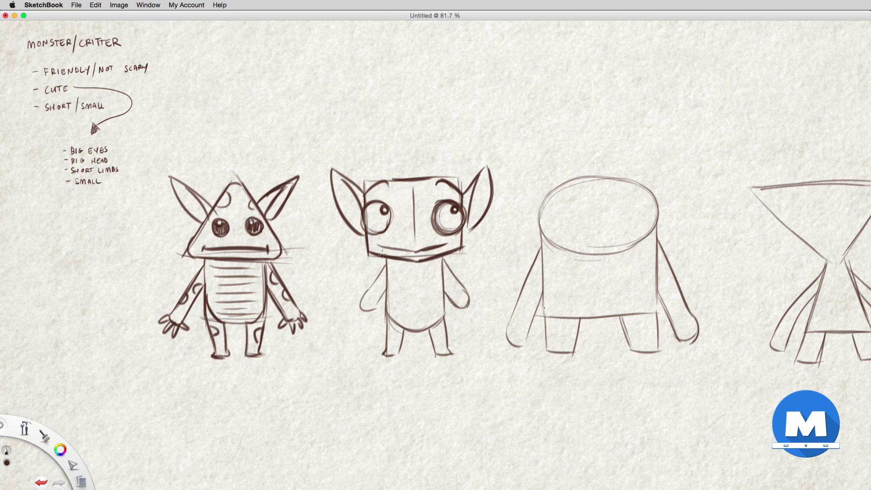
# Darken the rectangle-headed figure's arms with fingered hands and outline a rounded belly inside its body.
pyautogui.moveTo(386, 258); pyautogui.dragTo(388, 297)
pyautogui.moveTo(386, 262)
pyautogui.mouseDown()
pyautogui.moveTo(364, 308)
pyautogui.moveTo(394, 279)
pyautogui.mouseUp()
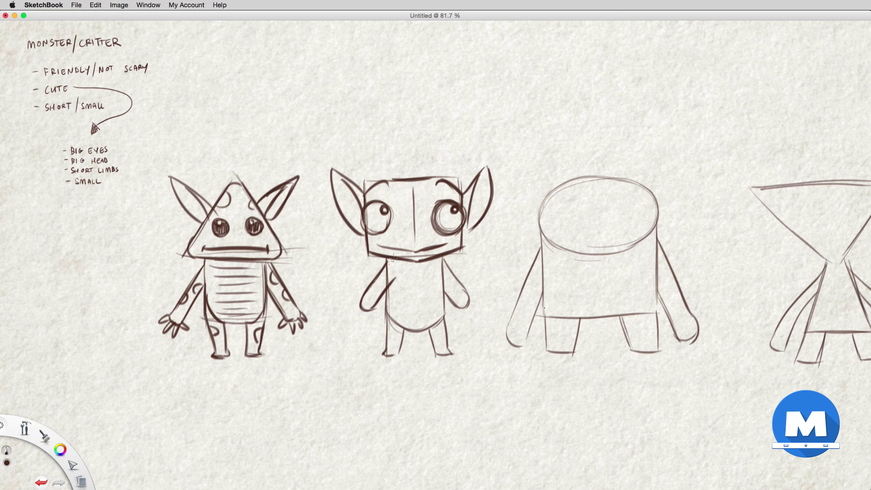
pyautogui.moveTo(360, 302); pyautogui.dragTo(376, 312)
pyautogui.moveTo(443, 259)
pyautogui.mouseDown()
pyautogui.moveTo(459, 312)
pyautogui.moveTo(465, 294)
pyautogui.moveTo(470, 298)
pyautogui.mouseUp()
pyautogui.moveTo(391, 285)
pyautogui.mouseDown()
pyautogui.moveTo(387, 318)
pyautogui.moveTo(393, 309)
pyautogui.moveTo(408, 328)
pyautogui.mouseUp()
pyautogui.moveTo(438, 291); pyautogui.dragTo(432, 325)
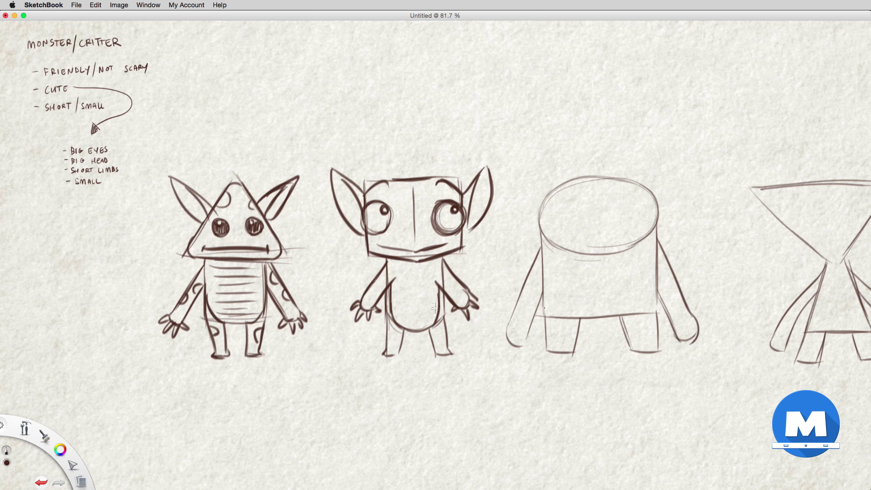
# Add belly stripes, darker legs and feet, and curved spots on the limbs of the rectangle-headed figure.
pyautogui.moveTo(394, 264)
pyautogui.mouseDown()
pyautogui.moveTo(388, 286)
pyautogui.moveTo(429, 262)
pyautogui.moveTo(425, 277)
pyautogui.moveTo(438, 286)
pyautogui.mouseUp()
pyautogui.moveTo(399, 295)
pyautogui.mouseDown()
pyautogui.moveTo(440, 295)
pyautogui.moveTo(434, 304)
pyautogui.mouseUp()
pyautogui.moveTo(408, 313)
pyautogui.mouseDown()
pyautogui.moveTo(434, 317)
pyautogui.moveTo(386, 322)
pyautogui.moveTo(387, 334)
pyautogui.moveTo(411, 333)
pyautogui.moveTo(386, 351)
pyautogui.moveTo(431, 338)
pyautogui.moveTo(452, 354)
pyautogui.mouseUp()
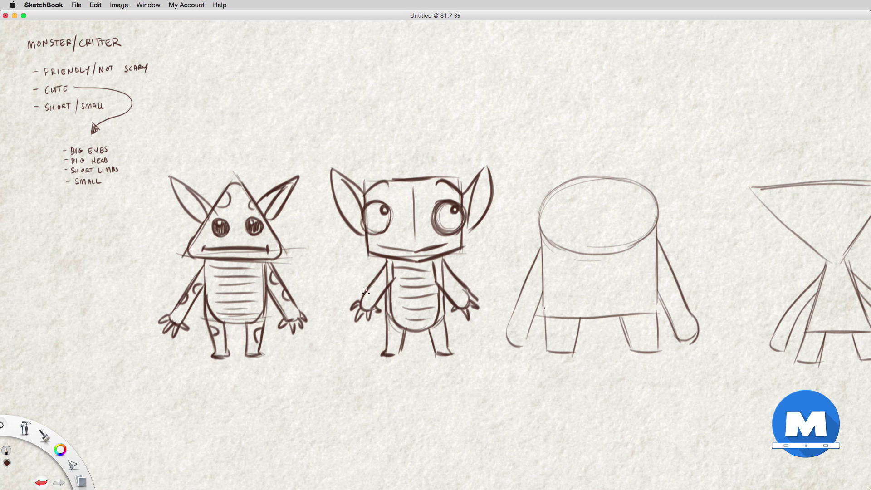
pyautogui.moveTo(367, 290); pyautogui.dragTo(380, 281)
pyautogui.moveTo(389, 325); pyautogui.dragTo(443, 334)
pyautogui.moveTo(448, 270); pyautogui.dragTo(454, 295)
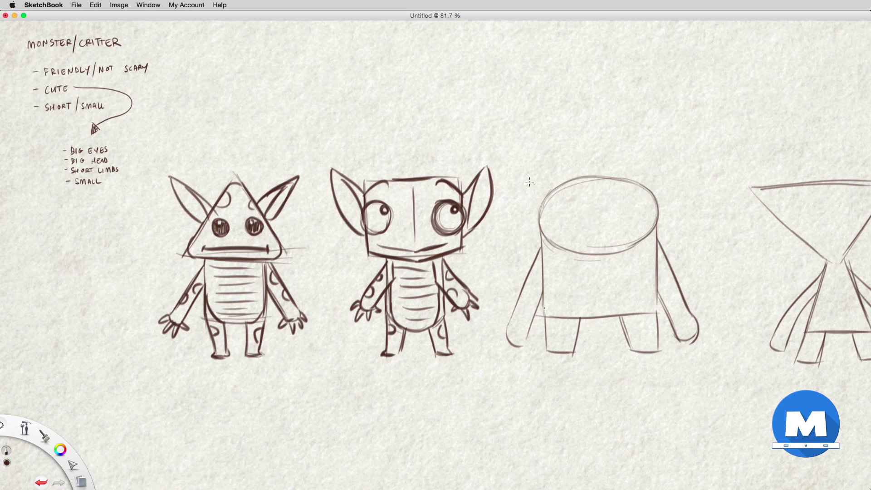
# Draw two large round eyes on the oval head and shade them dark, leaving small highlights.
pyautogui.press('space')
pyautogui.moveTo(609, 257); pyautogui.dragTo(479, 293)
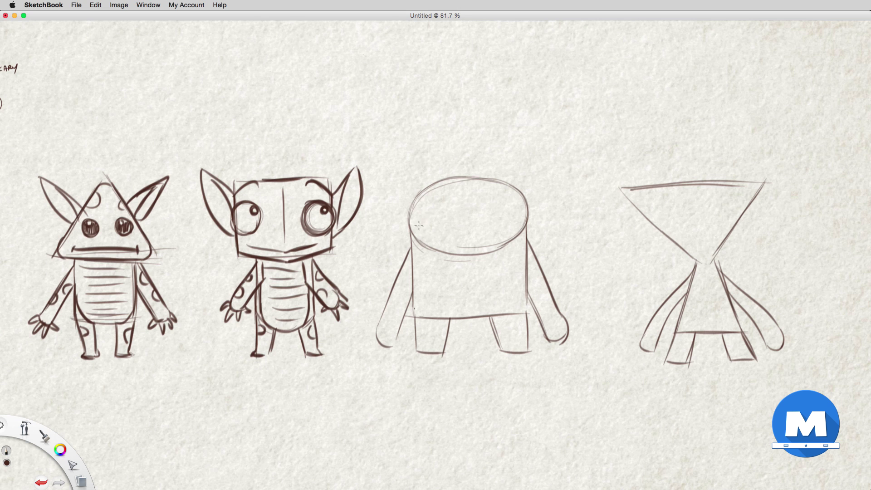
pyautogui.moveTo(437, 211)
pyautogui.mouseDown()
pyautogui.moveTo(414, 213)
pyautogui.moveTo(427, 229)
pyautogui.moveTo(438, 209)
pyautogui.mouseUp()
pyautogui.moveTo(512, 224)
pyautogui.mouseDown()
pyautogui.moveTo(497, 213)
pyautogui.moveTo(525, 210)
pyautogui.moveTo(499, 202)
pyautogui.mouseUp()
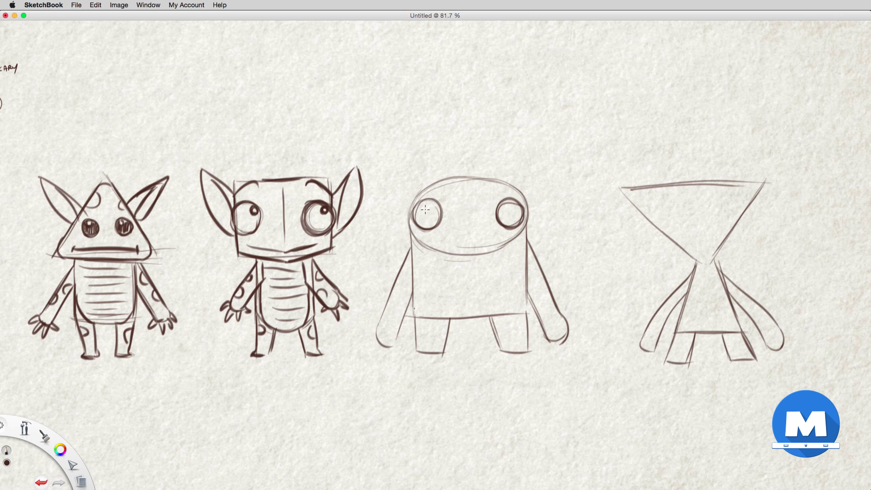
pyautogui.moveTo(418, 205)
pyautogui.mouseDown()
pyautogui.moveTo(426, 220)
pyautogui.moveTo(437, 213)
pyautogui.moveTo(417, 223)
pyautogui.moveTo(424, 208)
pyautogui.moveTo(437, 227)
pyautogui.mouseUp()
pyautogui.moveTo(503, 203)
pyautogui.mouseDown()
pyautogui.moveTo(501, 224)
pyautogui.moveTo(511, 229)
pyautogui.moveTo(517, 215)
pyautogui.moveTo(502, 205)
pyautogui.mouseUp()
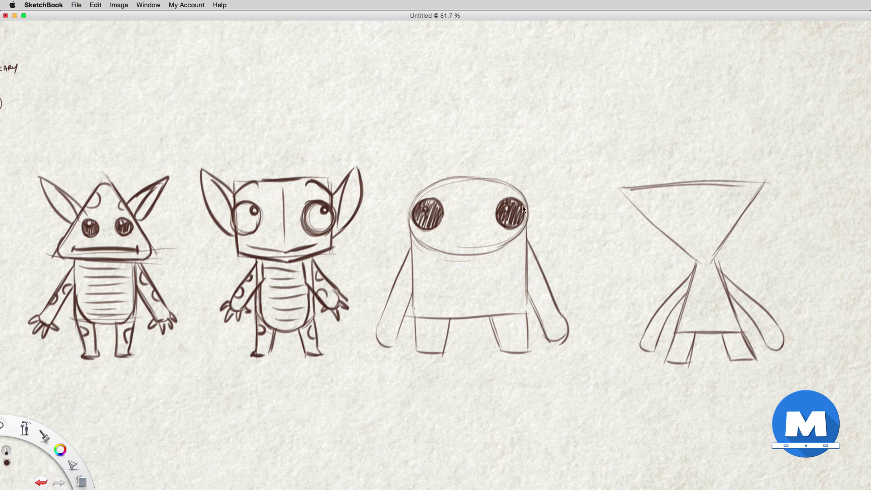
# Draw two short pointed ears extending outward from the oval head, with shaded inner lines.
pyautogui.moveTo(377, 185)
pyautogui.mouseDown()
pyautogui.moveTo(420, 187)
pyautogui.moveTo(390, 199)
pyautogui.moveTo(406, 213)
pyautogui.mouseUp()
pyautogui.moveTo(521, 190); pyautogui.dragTo(564, 179)
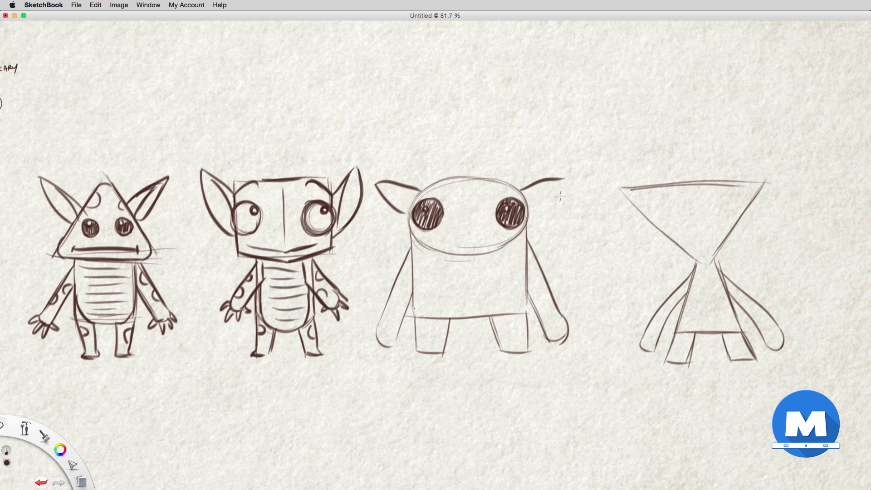
pyautogui.moveTo(531, 213); pyautogui.dragTo(563, 179)
pyautogui.moveTo(393, 185); pyautogui.dragTo(413, 207)
pyautogui.moveTo(543, 182); pyautogui.dragTo(529, 208)
# Give the oval-headed figure a wide downward-curving mouth with a row of small rounded teeth.
pyautogui.moveTo(428, 237); pyautogui.dragTo(505, 234)
pyautogui.moveTo(428, 236)
pyautogui.mouseDown()
pyautogui.moveTo(473, 229)
pyautogui.moveTo(448, 237)
pyautogui.moveTo(510, 234)
pyautogui.mouseUp()
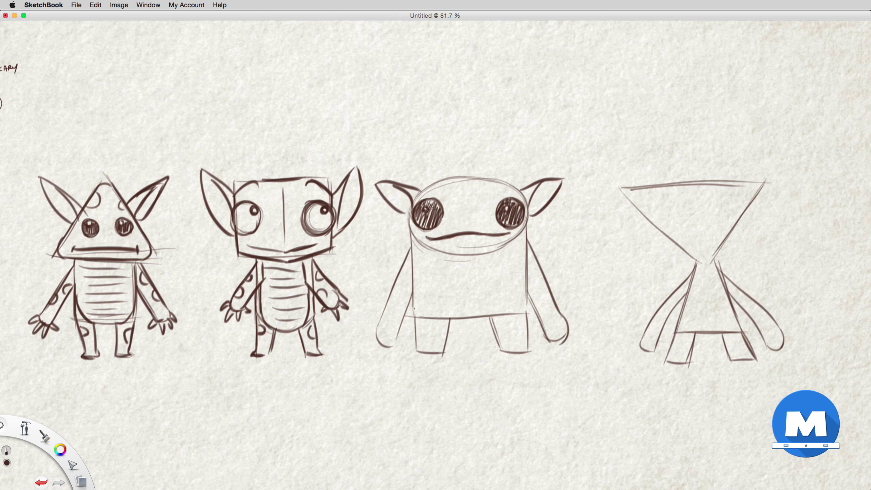
pyautogui.moveTo(431, 238); pyautogui.dragTo(506, 233)
# Darken the oval-headed figure's arms and add small rounded fingers and toes.
pyautogui.moveTo(413, 245)
pyautogui.mouseDown()
pyautogui.moveTo(380, 332)
pyautogui.moveTo(381, 317)
pyautogui.moveTo(382, 344)
pyautogui.moveTo(378, 322)
pyautogui.moveTo(380, 336)
pyautogui.moveTo(370, 343)
pyautogui.moveTo(398, 341)
pyautogui.mouseUp()
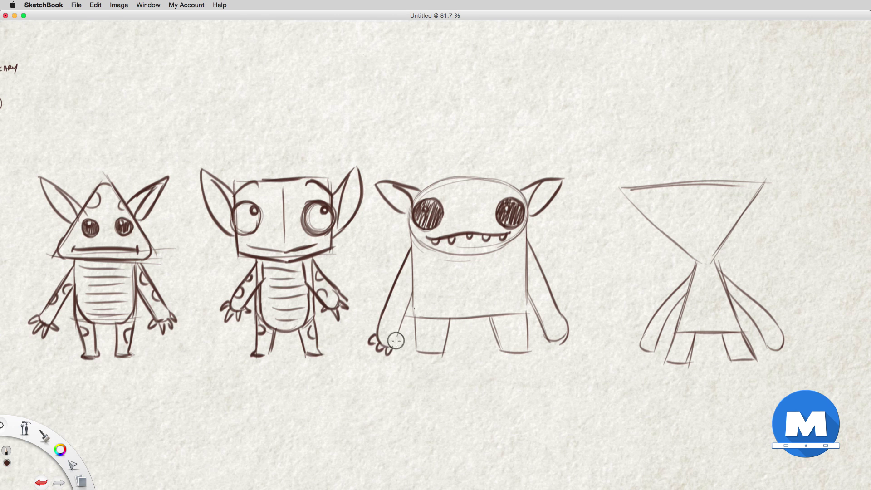
pyautogui.moveTo(557, 338)
pyautogui.mouseDown()
pyautogui.moveTo(546, 346)
pyautogui.moveTo(574, 330)
pyautogui.mouseUp()
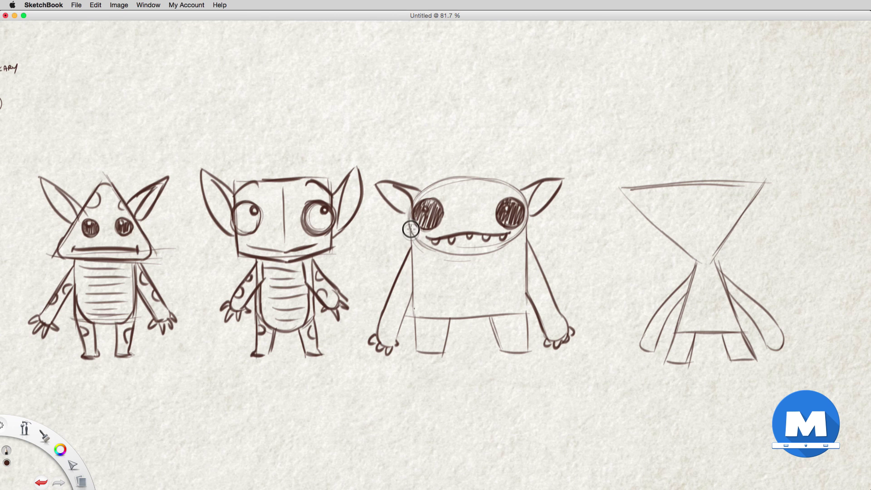
pyautogui.moveTo(398, 341)
pyautogui.mouseDown()
pyautogui.moveTo(419, 313)
pyautogui.moveTo(415, 300)
pyautogui.moveTo(418, 357)
pyautogui.moveTo(416, 336)
pyautogui.moveTo(411, 356)
pyautogui.moveTo(443, 358)
pyautogui.mouseUp()
pyautogui.moveTo(507, 355); pyautogui.dragTo(509, 353)
# Darken the oval-headed figure's leg outlines and the lower edge of its body between the legs.
pyautogui.moveTo(415, 317); pyautogui.dragTo(416, 348)
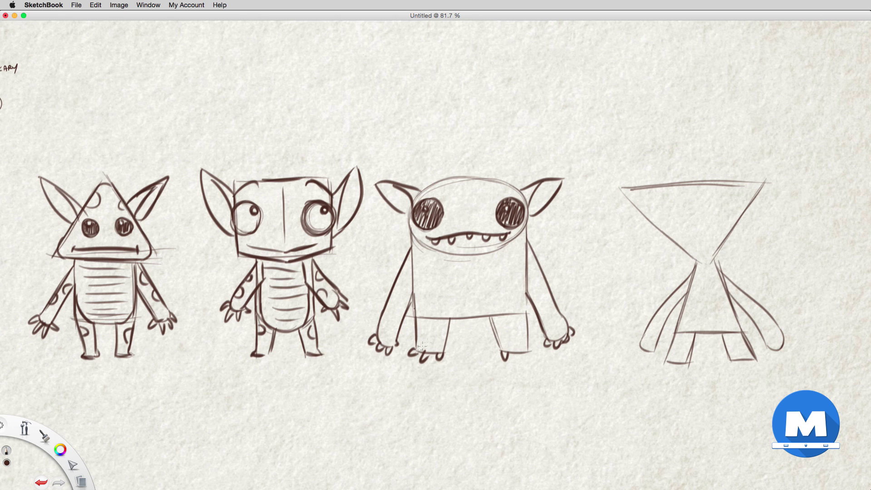
pyautogui.moveTo(450, 319); pyautogui.dragTo(443, 354)
pyautogui.moveTo(490, 318); pyautogui.dragTo(500, 350)
pyautogui.moveTo(527, 313); pyautogui.dragTo(530, 357)
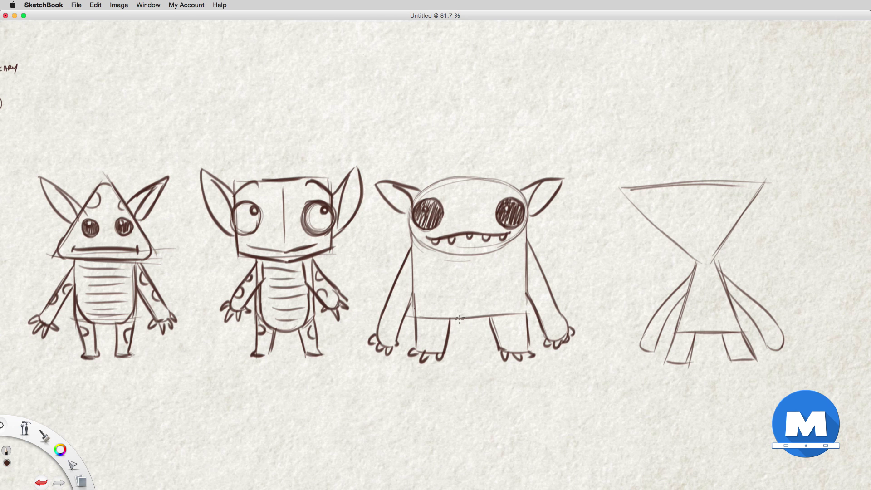
pyautogui.moveTo(450, 321); pyautogui.dragTo(491, 318)
# Add hatched round spots to the oval-headed figure's body, legs and arms, plus a small dark navel.
pyautogui.moveTo(411, 246); pyautogui.dragTo(417, 285)
pyautogui.moveTo(415, 249); pyautogui.dragTo(422, 277)
pyautogui.moveTo(522, 273)
pyautogui.mouseDown()
pyautogui.moveTo(517, 267)
pyautogui.moveTo(518, 295)
pyautogui.mouseUp()
pyautogui.moveTo(448, 291)
pyautogui.mouseDown()
pyautogui.moveTo(449, 312)
pyautogui.moveTo(441, 291)
pyautogui.moveTo(462, 291)
pyautogui.mouseUp()
pyautogui.moveTo(421, 327); pyautogui.dragTo(428, 336)
pyautogui.click(485, 302)
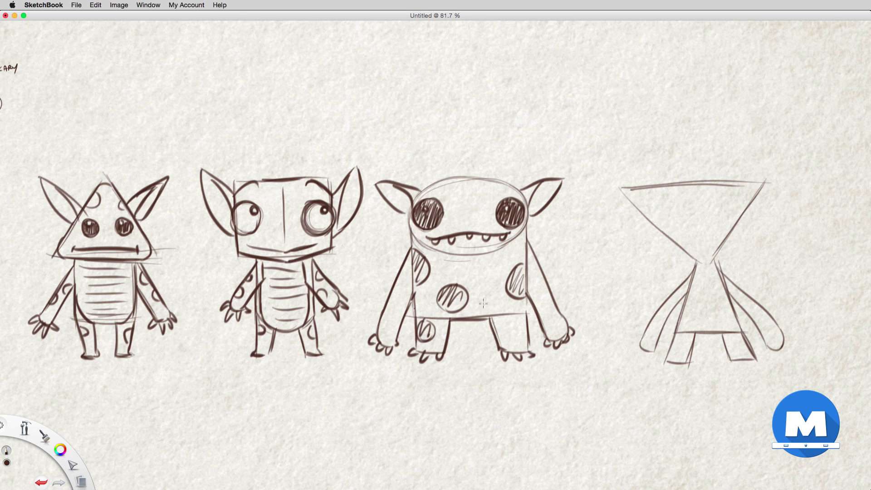
pyautogui.moveTo(517, 318)
pyautogui.mouseDown()
pyautogui.moveTo(519, 338)
pyautogui.moveTo(527, 320)
pyautogui.mouseUp()
pyautogui.moveTo(544, 277); pyautogui.dragTo(537, 290)
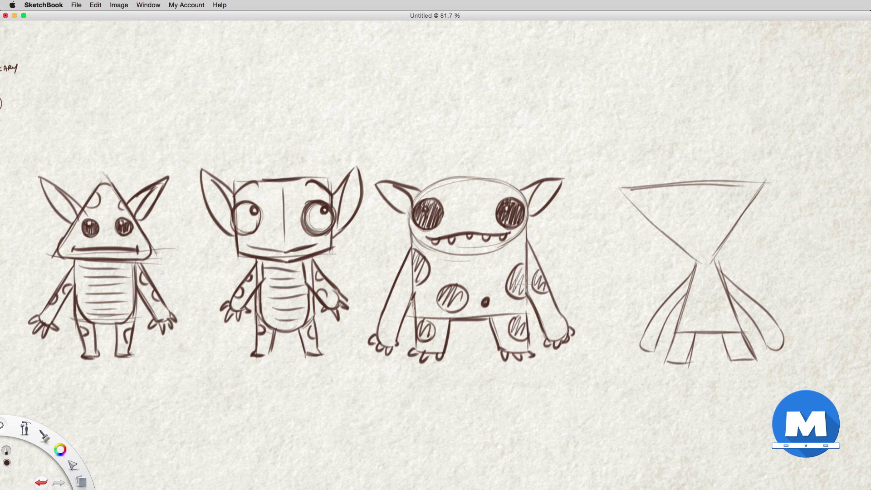
pyautogui.moveTo(402, 274)
pyautogui.mouseDown()
pyautogui.moveTo(391, 306)
pyautogui.moveTo(404, 285)
pyautogui.mouseUp()
pyautogui.moveTo(556, 310)
pyautogui.mouseDown()
pyautogui.moveTo(549, 334)
pyautogui.moveTo(559, 317)
pyautogui.mouseUp()
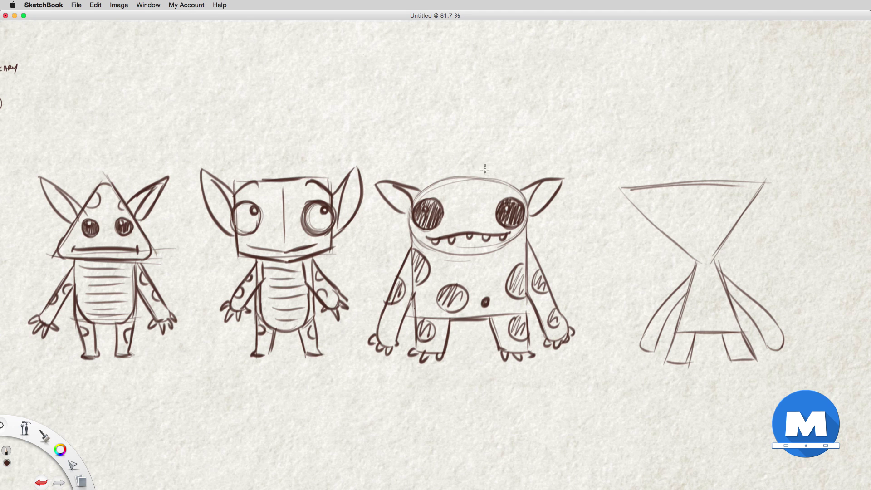
# Draw a spiky hair tuft with a forehead curl and darken the oval head's upper outline.
pyautogui.moveTo(499, 177)
pyautogui.mouseDown()
pyautogui.moveTo(482, 159)
pyautogui.moveTo(455, 154)
pyautogui.moveTo(447, 177)
pyautogui.moveTo(462, 202)
pyautogui.moveTo(474, 184)
pyautogui.mouseUp()
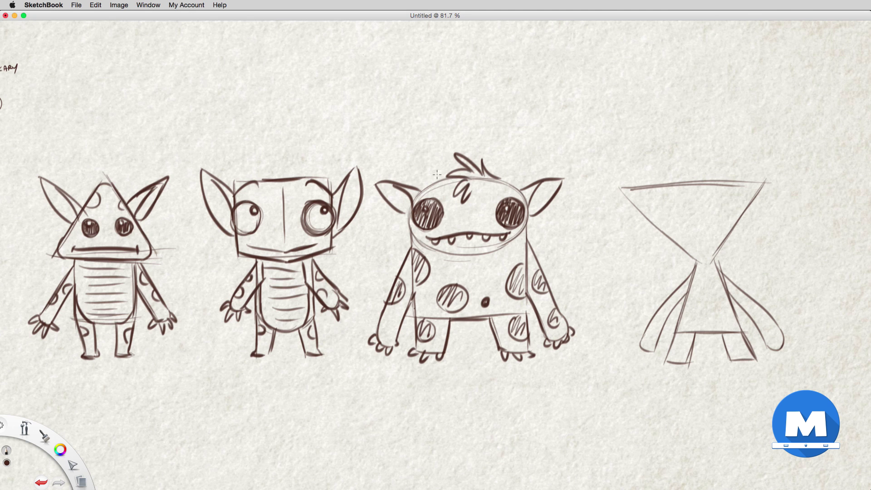
pyautogui.moveTo(424, 192); pyautogui.dragTo(452, 178)
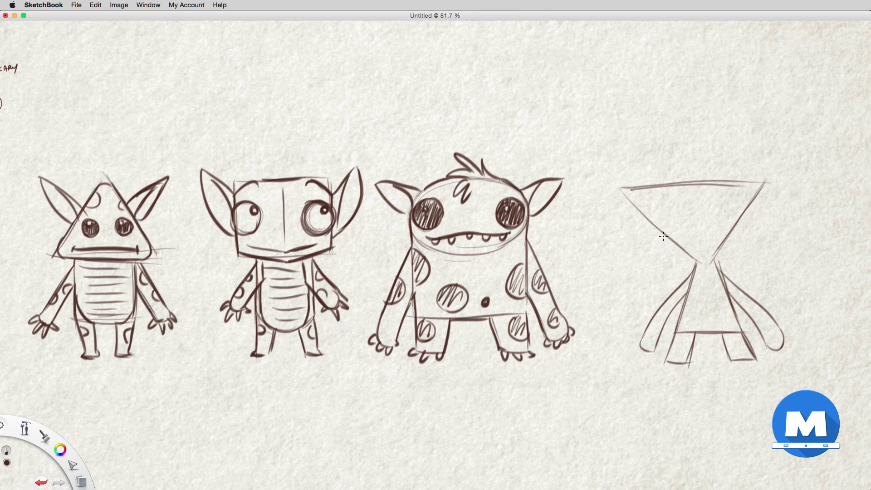
# Draw two large round eyes with small pupils overlapping the sides of the inverted-triangle head.
pyautogui.press('space')
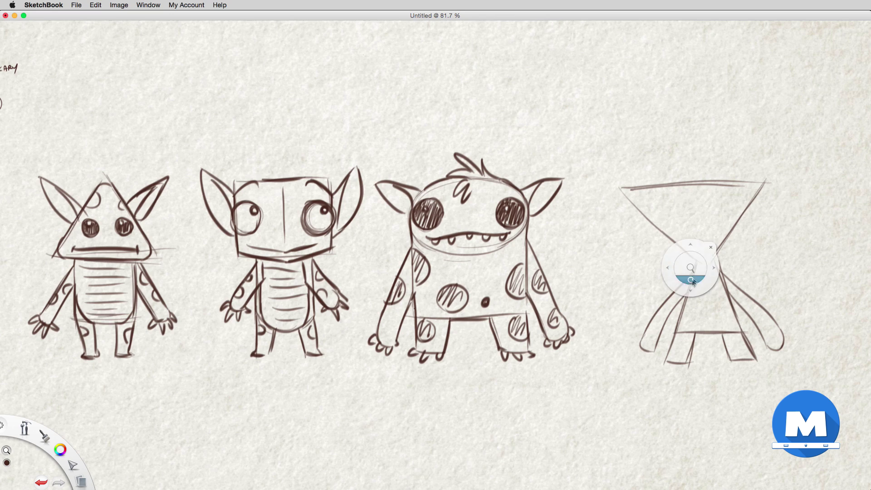
pyautogui.moveTo(684, 287)
pyautogui.mouseDown()
pyautogui.moveTo(516, 305)
pyautogui.moveTo(524, 301)
pyautogui.mouseUp()
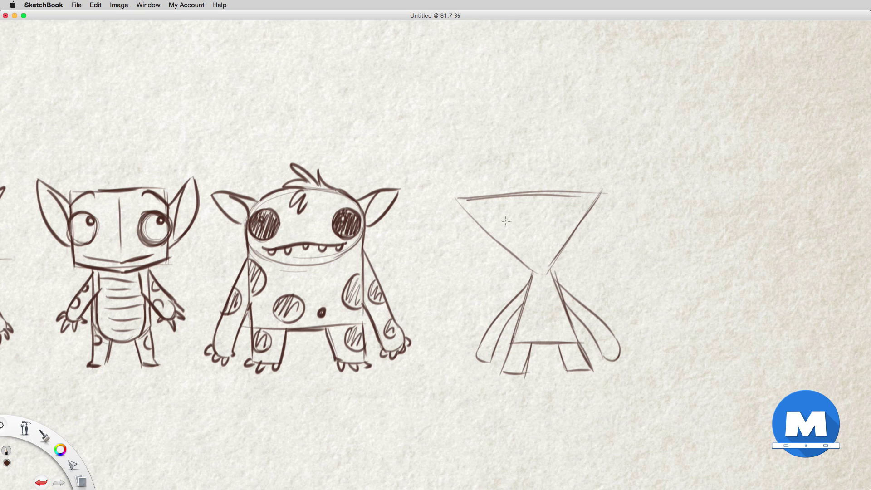
pyautogui.moveTo(499, 215)
pyautogui.mouseDown()
pyautogui.moveTo(477, 229)
pyautogui.moveTo(503, 218)
pyautogui.mouseUp()
pyautogui.moveTo(568, 216)
pyautogui.mouseDown()
pyautogui.moveTo(558, 244)
pyautogui.moveTo(586, 229)
pyautogui.moveTo(571, 212)
pyautogui.mouseUp()
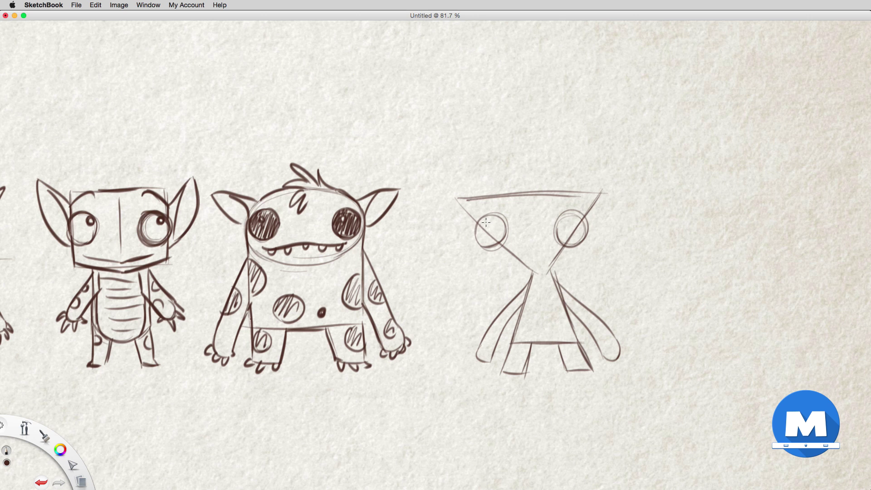
pyautogui.moveTo(486, 223); pyautogui.dragTo(486, 221)
pyautogui.moveTo(562, 220); pyautogui.dragTo(564, 219)
# Darken the inverted-triangle head's side and top edge, and curve heavy brows over both eyes.
pyautogui.moveTo(548, 271); pyautogui.dragTo(605, 192)
pyautogui.moveTo(473, 226)
pyautogui.mouseDown()
pyautogui.moveTo(491, 195)
pyautogui.moveTo(472, 210)
pyautogui.moveTo(477, 205)
pyautogui.moveTo(499, 197)
pyautogui.mouseUp()
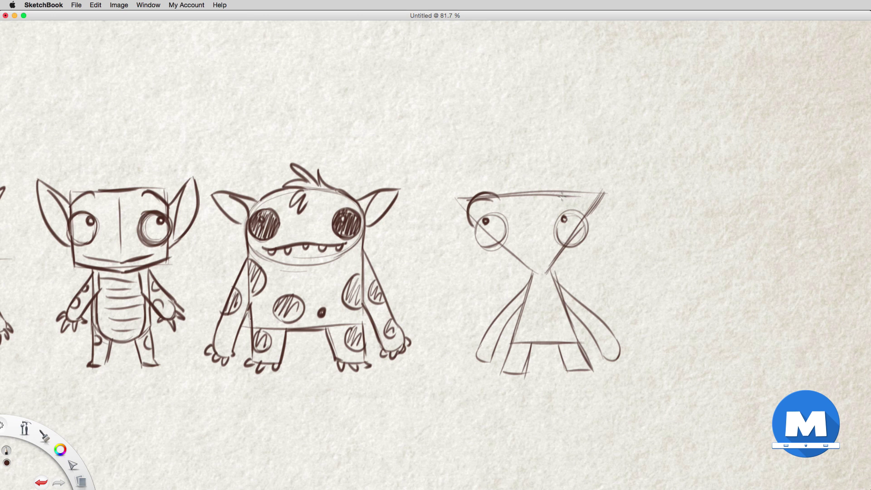
pyautogui.moveTo(558, 197); pyautogui.dragTo(590, 217)
pyautogui.moveTo(499, 196); pyautogui.dragTo(561, 188)
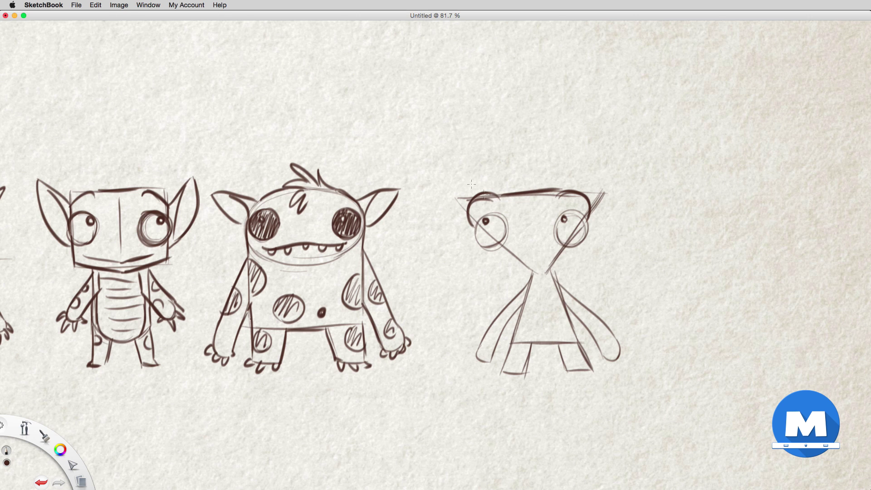
# Add cheek lines under the eyes and a small crooked mouth with the tongue sticking out.
pyautogui.moveTo(477, 244); pyautogui.dragTo(514, 249)
pyautogui.moveTo(554, 249); pyautogui.dragTo(573, 250)
pyautogui.moveTo(511, 252)
pyautogui.mouseDown()
pyautogui.moveTo(534, 272)
pyautogui.moveTo(562, 242)
pyautogui.moveTo(540, 240)
pyautogui.moveTo(548, 243)
pyautogui.moveTo(535, 251)
pyautogui.mouseUp()
pyautogui.press('super+z')
pyautogui.press('super+z')
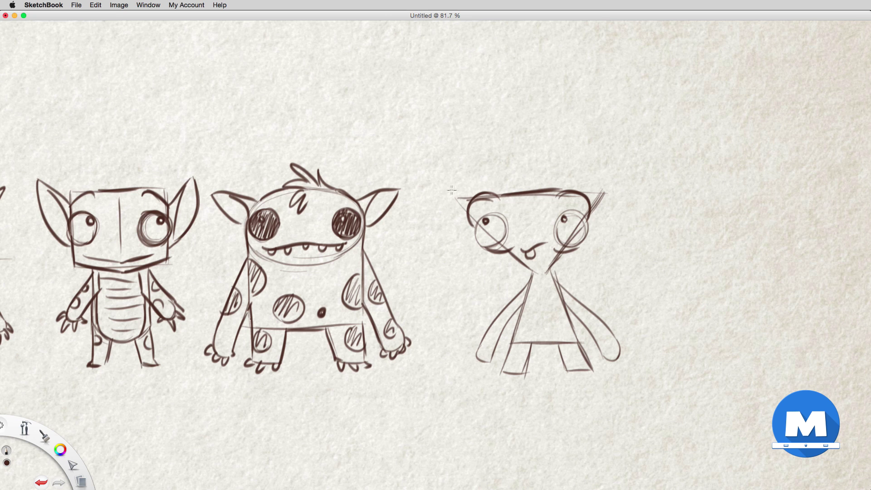
# Draw two pointed ears with inner folds at the upper corners of the inverted-triangle head.
pyautogui.moveTo(431, 183)
pyautogui.mouseDown()
pyautogui.moveTo(469, 199)
pyautogui.moveTo(467, 219)
pyautogui.mouseUp()
pyautogui.moveTo(588, 194)
pyautogui.mouseDown()
pyautogui.moveTo(619, 178)
pyautogui.moveTo(595, 212)
pyautogui.mouseUp()
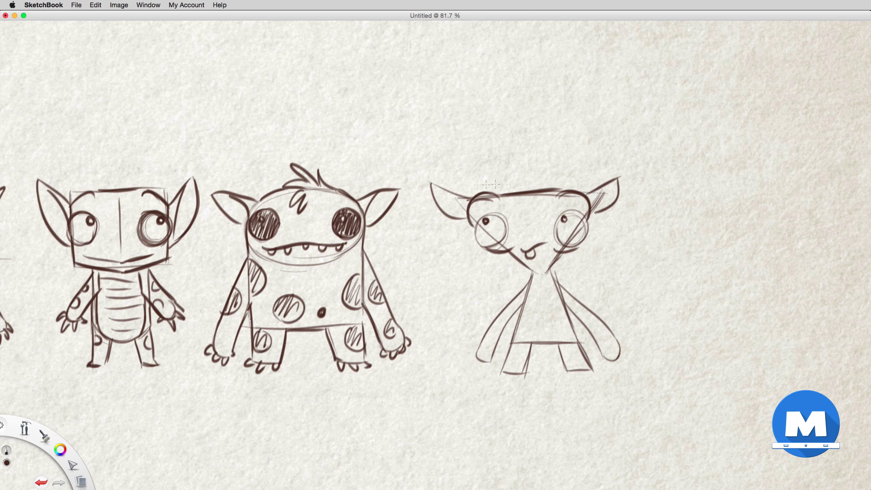
pyautogui.moveTo(431, 185); pyautogui.dragTo(476, 215)
pyautogui.moveTo(590, 200)
pyautogui.mouseDown()
pyautogui.moveTo(615, 185)
pyautogui.moveTo(597, 206)
pyautogui.mouseUp()
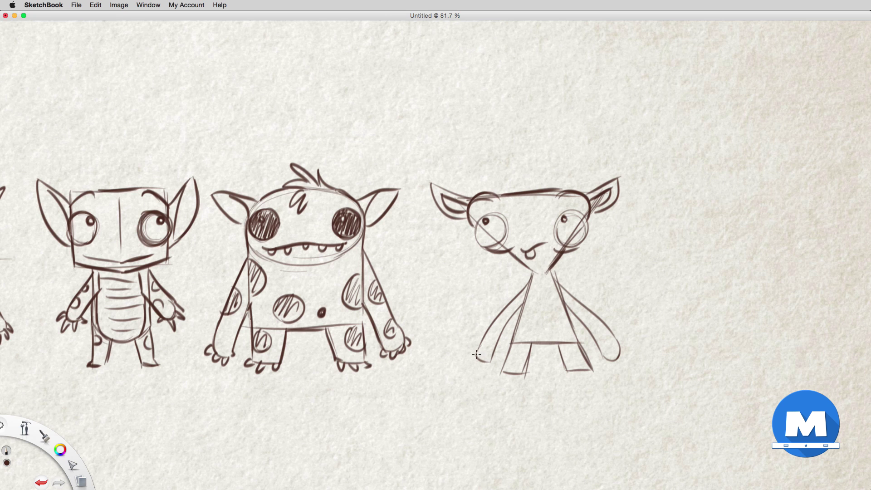
# Add pointed fingers and toes to the triangle-bodied figure's hands and feet.
pyautogui.moveTo(477, 355)
pyautogui.mouseDown()
pyautogui.moveTo(465, 363)
pyautogui.moveTo(477, 361)
pyautogui.mouseUp()
pyautogui.moveTo(480, 360); pyautogui.dragTo(498, 364)
pyautogui.moveTo(605, 357)
pyautogui.mouseDown()
pyautogui.moveTo(598, 365)
pyautogui.moveTo(623, 366)
pyautogui.moveTo(624, 353)
pyautogui.mouseUp()
pyautogui.moveTo(504, 372)
pyautogui.mouseDown()
pyautogui.moveTo(495, 377)
pyautogui.moveTo(588, 378)
pyautogui.mouseUp()
# Darken the triangle-bodied figure's leg outlines and round off its pointed chin.
pyautogui.moveTo(514, 339); pyautogui.dragTo(506, 367)
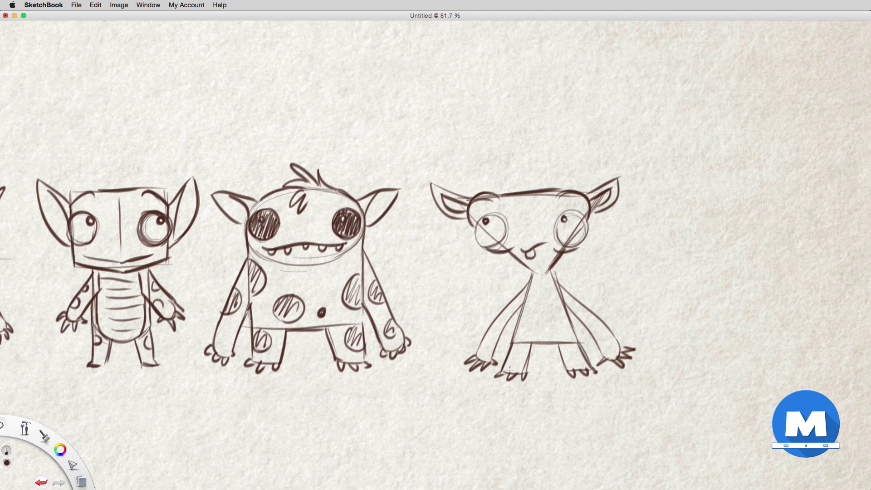
pyautogui.moveTo(531, 341); pyautogui.dragTo(525, 373)
pyautogui.moveTo(558, 341)
pyautogui.mouseDown()
pyautogui.moveTo(564, 376)
pyautogui.moveTo(596, 372)
pyautogui.mouseUp()
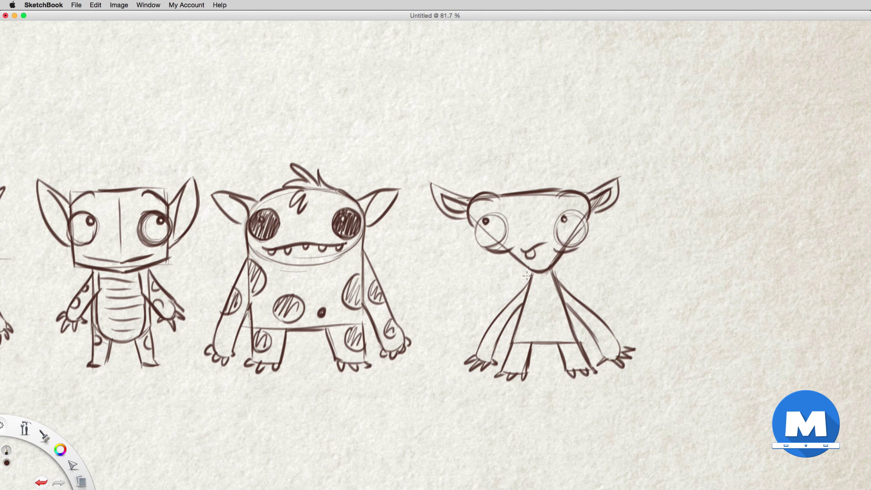
# Outline a rounded belly inside the triangular body and fill it with horizontal stripes.
pyautogui.moveTo(525, 301); pyautogui.dragTo(531, 343)
pyautogui.moveTo(562, 296); pyautogui.dragTo(558, 341)
pyautogui.moveTo(536, 279); pyautogui.dragTo(551, 277)
pyautogui.moveTo(534, 285); pyautogui.dragTo(556, 287)
pyautogui.moveTo(532, 293)
pyautogui.mouseDown()
pyautogui.moveTo(549, 301)
pyautogui.moveTo(534, 311)
pyautogui.moveTo(560, 313)
pyautogui.mouseUp()
pyautogui.moveTo(530, 324)
pyautogui.mouseDown()
pyautogui.moveTo(560, 321)
pyautogui.moveTo(556, 331)
pyautogui.mouseUp()
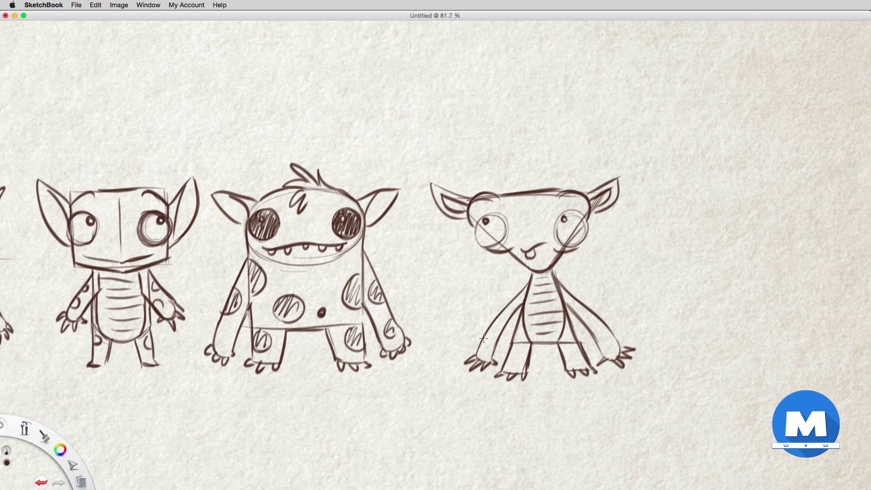
# Add dark hatched spots to the triangle-bodied figure's arms, legs and forehead.
pyautogui.moveTo(491, 318); pyautogui.dragTo(489, 338)
pyautogui.moveTo(570, 303)
pyautogui.mouseDown()
pyautogui.moveTo(603, 343)
pyautogui.moveTo(599, 334)
pyautogui.mouseUp()
pyautogui.moveTo(516, 336)
pyautogui.mouseDown()
pyautogui.moveTo(514, 350)
pyautogui.moveTo(520, 341)
pyautogui.moveTo(569, 356)
pyautogui.moveTo(569, 348)
pyautogui.mouseUp()
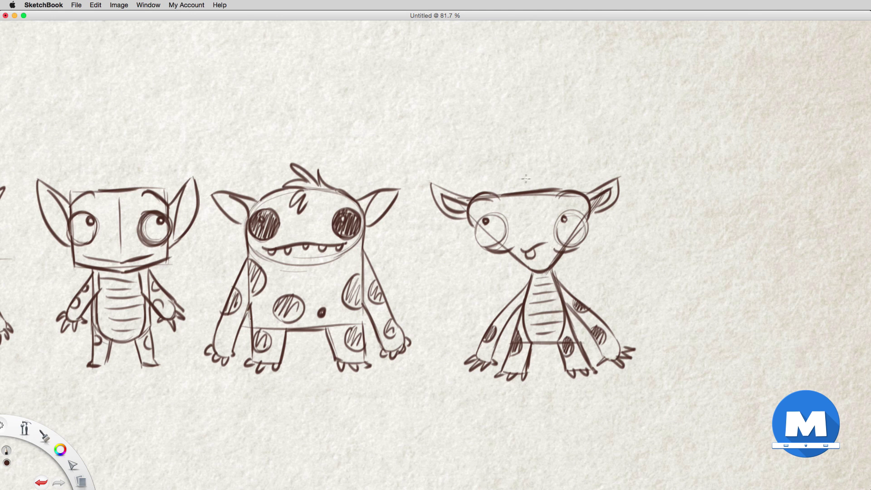
pyautogui.moveTo(518, 195)
pyautogui.mouseDown()
pyautogui.moveTo(521, 211)
pyautogui.moveTo(526, 199)
pyautogui.moveTo(519, 209)
pyautogui.moveTo(544, 217)
pyautogui.mouseUp()
# Darken the round outlines of both eyes on the inverted-triangle head.
pyautogui.moveTo(477, 232)
pyautogui.mouseDown()
pyautogui.moveTo(495, 219)
pyautogui.moveTo(479, 228)
pyautogui.mouseUp()
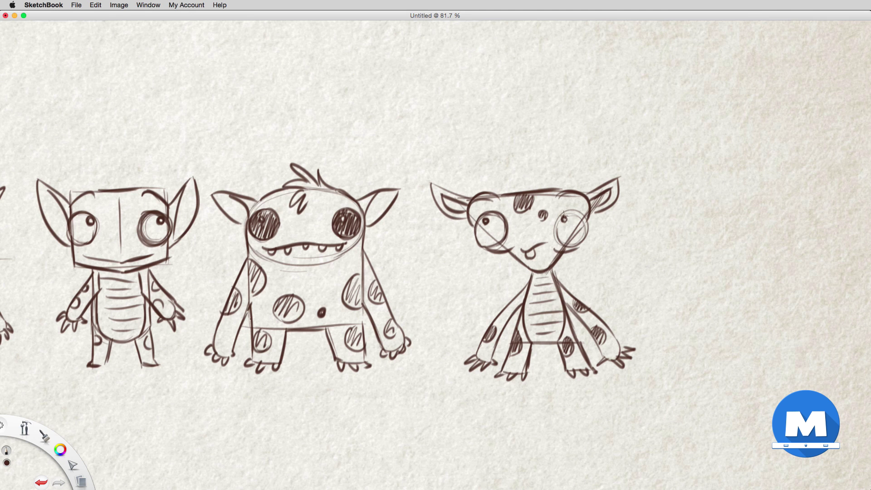
pyautogui.moveTo(564, 218)
pyautogui.mouseDown()
pyautogui.moveTo(588, 228)
pyautogui.moveTo(567, 246)
pyautogui.mouseUp()
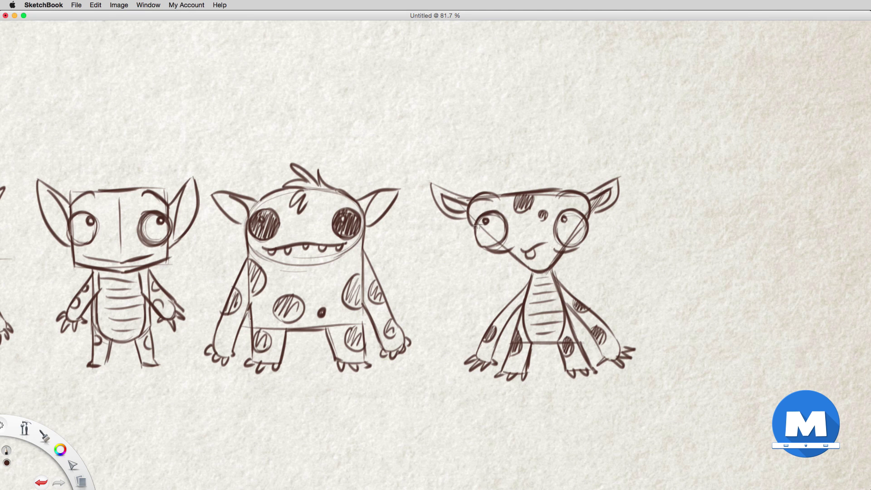
pyautogui.moveTo(554, 222)
pyautogui.mouseDown()
pyautogui.moveTo(587, 224)
pyautogui.moveTo(592, 214)
pyautogui.mouseUp()
# Undo and restore the last outline strokes to compare the fourth figure with and without them.
pyautogui.press('super+z')
pyautogui.press('super+z')
pyautogui.press('super+shift+z')
pyautogui.press('super+shift+z')
pyautogui.press('super+z')
pyautogui.press('super+shift+z')
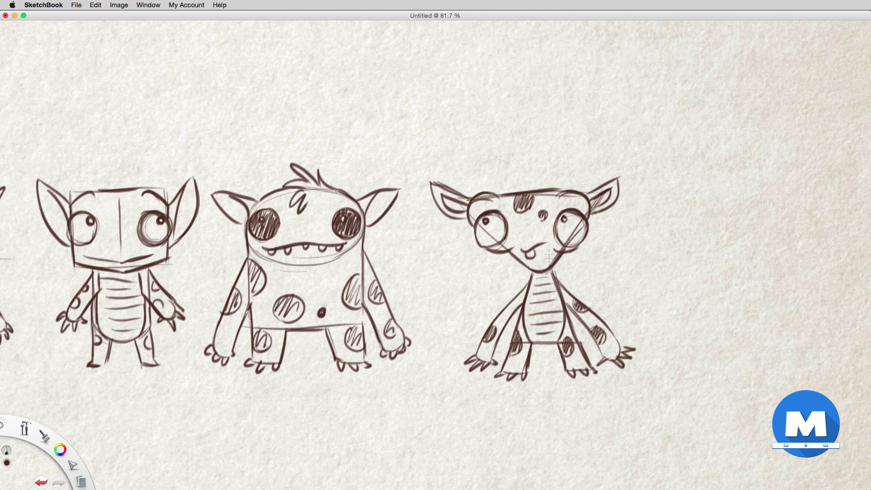
# Mark the first three monsters with crosses above their heads and the fourth with a check mark.
pyautogui.press('space')
pyautogui.moveTo(567, 221)
pyautogui.mouseDown()
pyautogui.moveTo(545, 222)
pyautogui.moveTo(565, 247)
pyautogui.moveTo(683, 271)
pyautogui.mouseUp()
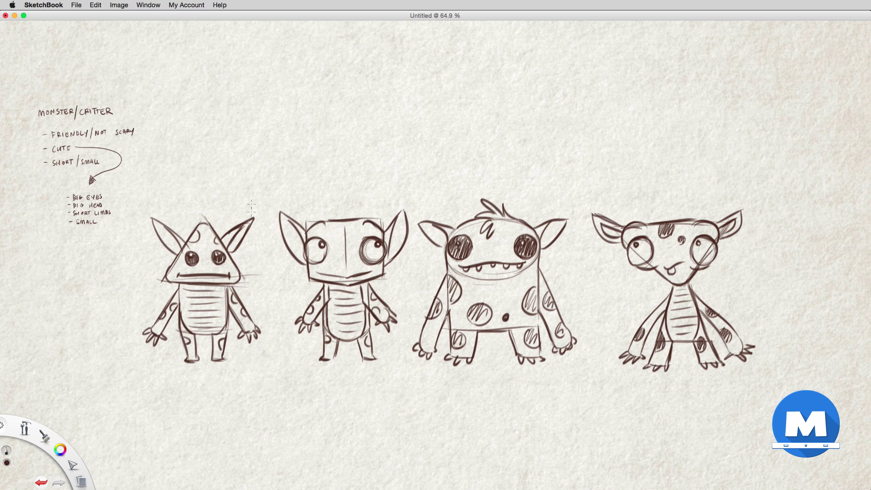
pyautogui.moveTo(190, 181); pyautogui.dragTo(211, 199)
pyautogui.moveTo(219, 169); pyautogui.dragTo(192, 197)
pyautogui.moveTo(327, 176); pyautogui.dragTo(349, 187)
pyautogui.moveTo(349, 171); pyautogui.dragTo(334, 192)
pyautogui.moveTo(474, 172)
pyautogui.mouseDown()
pyautogui.moveTo(493, 182)
pyautogui.moveTo(478, 186)
pyautogui.mouseUp()
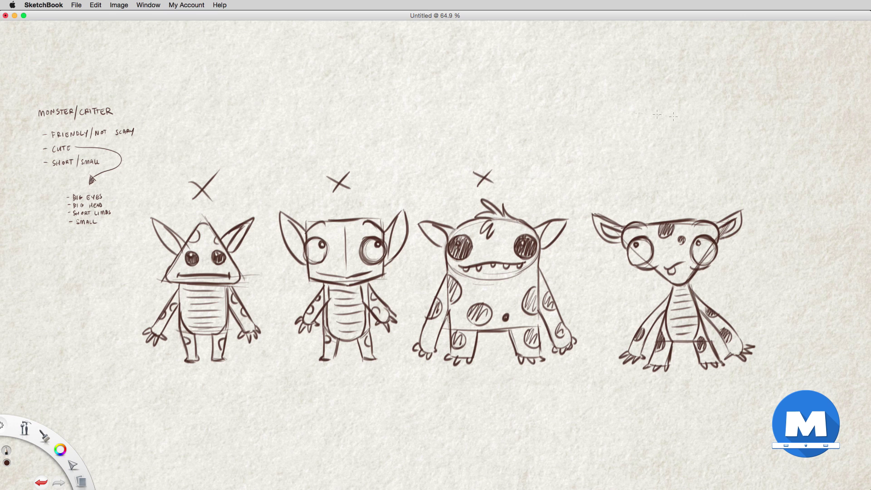
pyautogui.moveTo(667, 185); pyautogui.dragTo(695, 167)
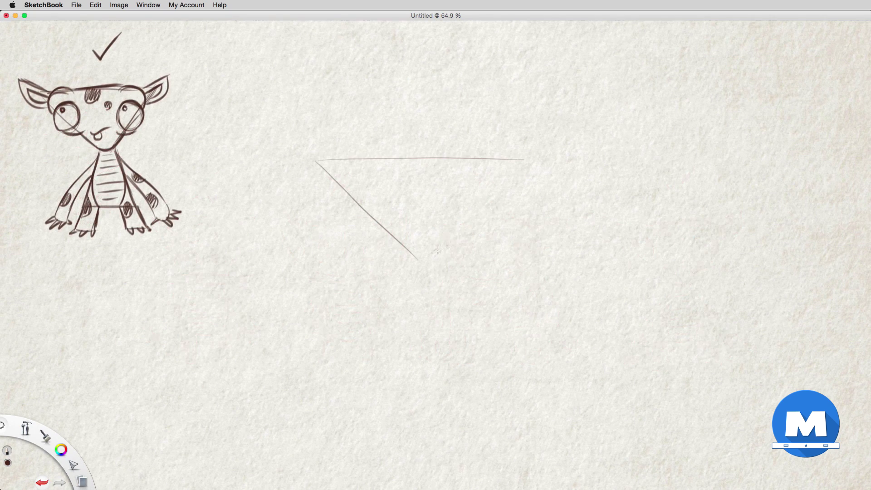
# Finish a large inverted-triangle head on the blank area and sketch a narrow-topped triangular body below it.
pyautogui.moveTo(529, 161)
pyautogui.mouseDown()
pyautogui.moveTo(423, 262)
pyautogui.moveTo(390, 318)
pyautogui.mouseUp()
pyautogui.moveTo(414, 256)
pyautogui.mouseDown()
pyautogui.moveTo(375, 343)
pyautogui.moveTo(465, 350)
pyautogui.mouseUp()
pyautogui.moveTo(390, 316)
pyautogui.mouseDown()
pyautogui.moveTo(373, 351)
pyautogui.moveTo(473, 351)
pyautogui.mouseUp()
pyautogui.moveTo(375, 352); pyautogui.dragTo(476, 351)
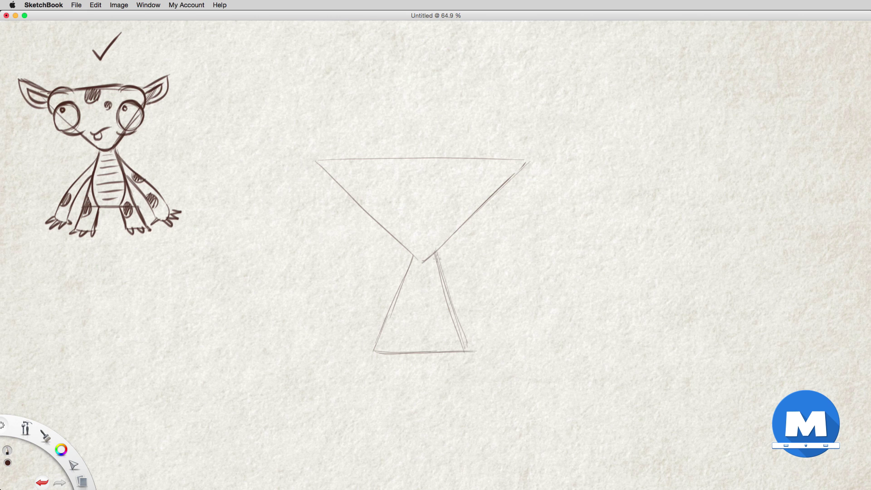
# Reinforce the triangular body's sides and sketch two short, flat-footed legs beneath it.
pyautogui.moveTo(436, 253); pyautogui.dragTo(461, 331)
pyautogui.moveTo(437, 255)
pyautogui.mouseDown()
pyautogui.moveTo(458, 330)
pyautogui.moveTo(388, 323)
pyautogui.moveTo(356, 394)
pyautogui.mouseUp()
pyautogui.moveTo(398, 355); pyautogui.dragTo(391, 396)
pyautogui.moveTo(353, 397); pyautogui.dragTo(414, 394)
pyautogui.moveTo(464, 344); pyautogui.dragTo(485, 398)
pyautogui.moveTo(442, 353); pyautogui.dragTo(447, 396)
pyautogui.moveTo(442, 355)
pyautogui.mouseDown()
pyautogui.moveTo(448, 392)
pyautogui.moveTo(485, 397)
pyautogui.mouseUp()
# Sketch two curved arms spreading outward from the new figure's neck and close their ends.
pyautogui.moveTo(408, 264); pyautogui.dragTo(297, 353)
pyautogui.moveTo(360, 312); pyautogui.dragTo(316, 367)
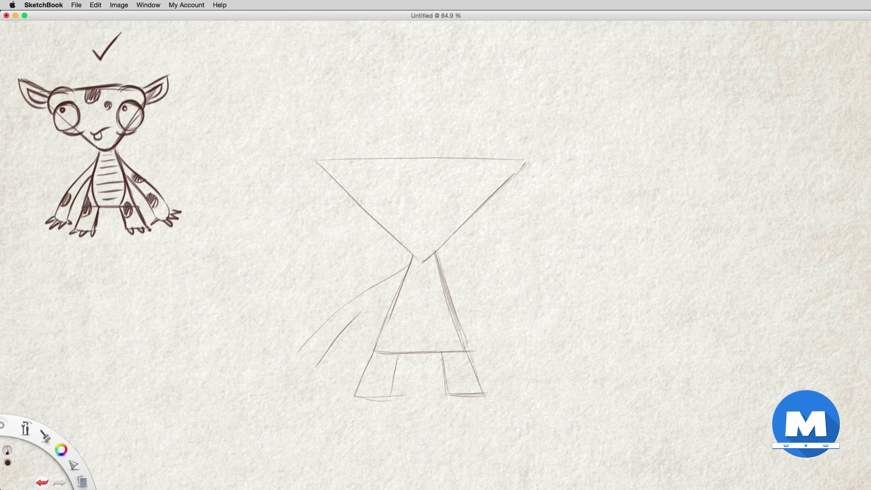
pyautogui.moveTo(395, 295); pyautogui.dragTo(325, 360)
pyautogui.moveTo(440, 261)
pyautogui.mouseDown()
pyautogui.moveTo(523, 332)
pyautogui.moveTo(541, 362)
pyautogui.mouseUp()
pyautogui.moveTo(455, 299); pyautogui.dragTo(513, 371)
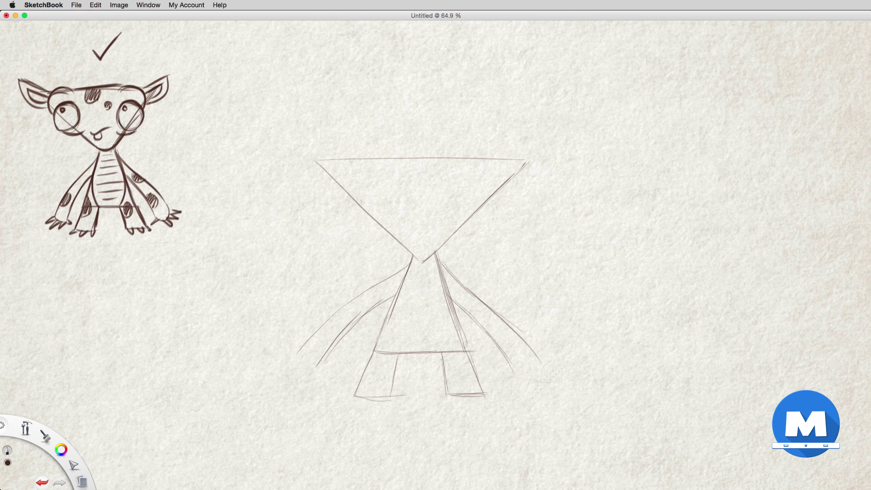
pyautogui.moveTo(299, 353); pyautogui.dragTo(316, 367)
pyautogui.moveTo(549, 353); pyautogui.dragTo(515, 370)
# Draw two large round eyes overlapping the slanted sides of the new inverted-triangle head.
pyautogui.moveTo(365, 220)
pyautogui.mouseDown()
pyautogui.moveTo(366, 205)
pyautogui.moveTo(350, 207)
pyautogui.mouseUp()
pyautogui.moveTo(472, 182)
pyautogui.mouseDown()
pyautogui.moveTo(469, 202)
pyautogui.moveTo(492, 200)
pyautogui.moveTo(459, 222)
pyautogui.mouseUp()
pyautogui.moveTo(350, 205); pyautogui.dragTo(388, 210)
pyautogui.moveTo(456, 188); pyautogui.dragTo(485, 216)
pyautogui.moveTo(491, 185); pyautogui.dragTo(487, 216)
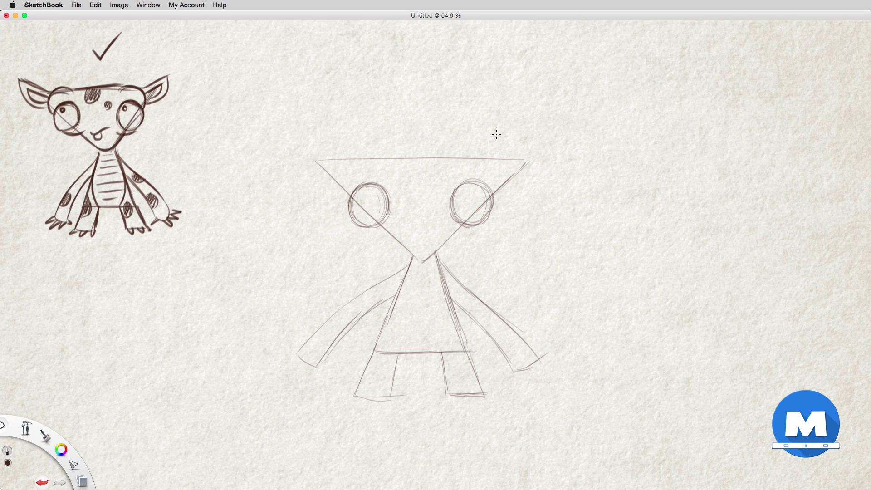
# Lasso each eye of the new figure, scale both slightly larger, and clear the selection.
pyautogui.press('l')
pyautogui.moveTo(375, 231)
pyautogui.mouseDown()
pyautogui.moveTo(372, 175)
pyautogui.moveTo(396, 221)
pyautogui.mouseUp()
pyautogui.press('v')
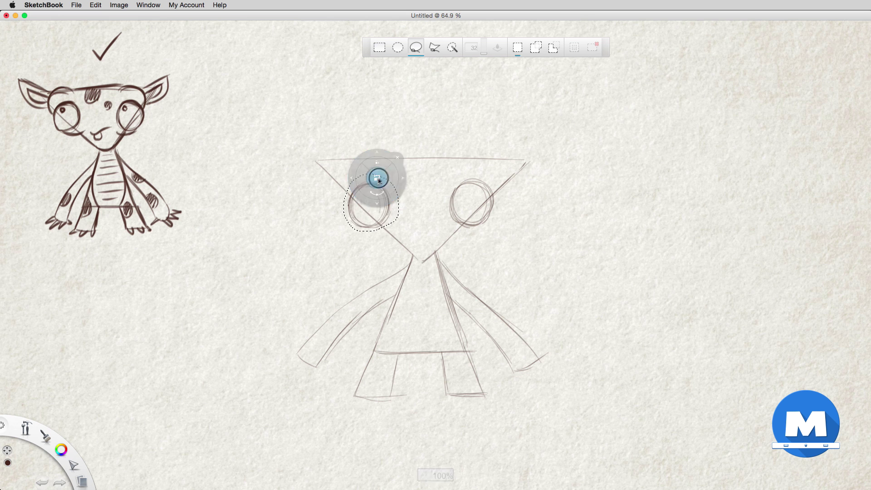
pyautogui.moveTo(379, 180)
pyautogui.mouseDown()
pyautogui.moveTo(389, 178)
pyautogui.moveTo(392, 200)
pyautogui.mouseUp()
pyautogui.moveTo(460, 228)
pyautogui.mouseDown()
pyautogui.moveTo(502, 184)
pyautogui.moveTo(458, 230)
pyautogui.mouseUp()
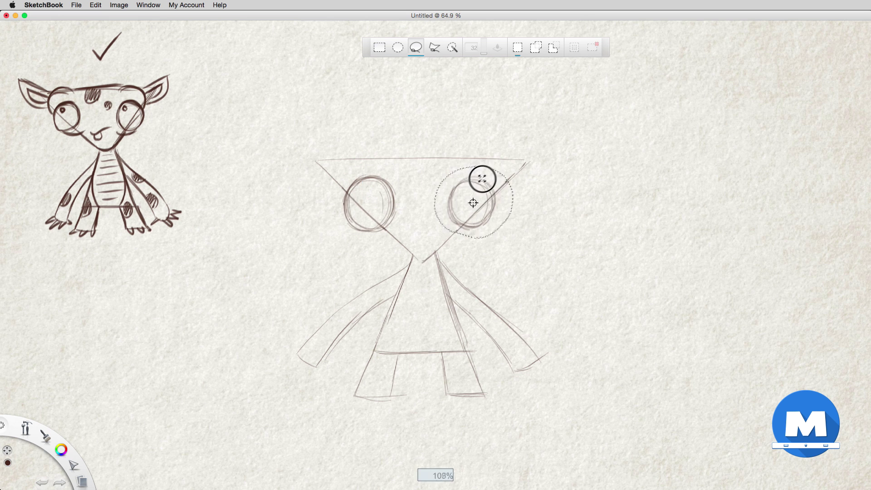
pyautogui.moveTo(489, 206)
pyautogui.mouseDown()
pyautogui.moveTo(493, 177)
pyautogui.moveTo(494, 201)
pyautogui.mouseUp()
pyautogui.press('super+d')
pyautogui.press('Escape')
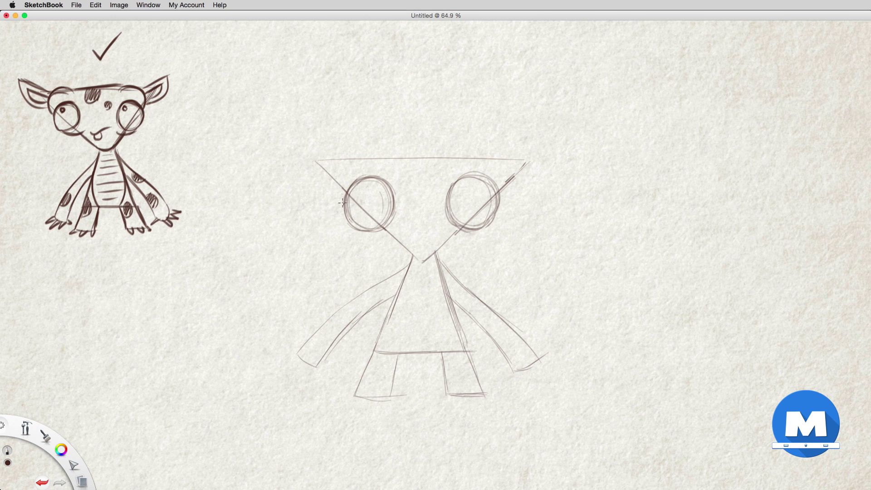
# Sketch rounded brow bulges over both eyes and short cheek curves beneath them.
pyautogui.moveTo(343, 205)
pyautogui.mouseDown()
pyautogui.moveTo(339, 175)
pyautogui.moveTo(376, 155)
pyautogui.moveTo(386, 168)
pyautogui.mouseUp()
pyautogui.moveTo(339, 203)
pyautogui.mouseDown()
pyautogui.moveTo(351, 152)
pyautogui.moveTo(373, 146)
pyautogui.mouseUp()
pyautogui.moveTo(346, 159); pyautogui.dragTo(390, 163)
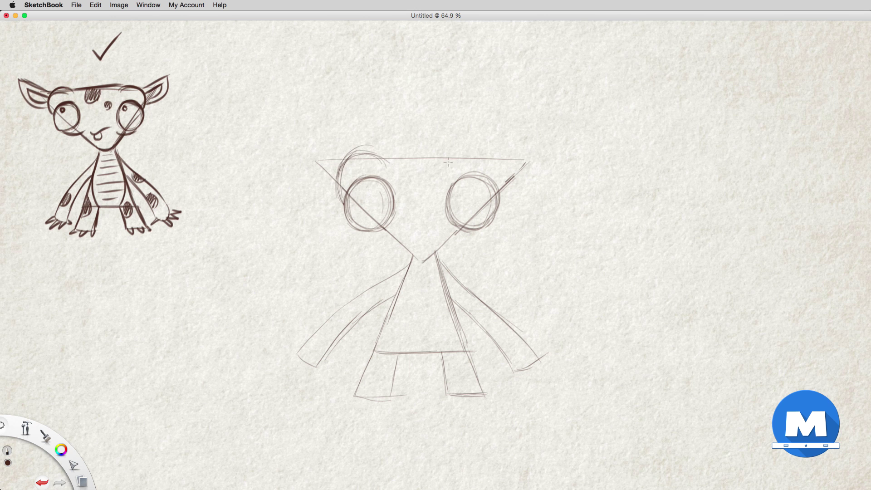
pyautogui.moveTo(448, 162)
pyautogui.mouseDown()
pyautogui.moveTo(482, 148)
pyautogui.moveTo(502, 187)
pyautogui.mouseUp()
pyautogui.moveTo(475, 147)
pyautogui.mouseDown()
pyautogui.moveTo(502, 177)
pyautogui.moveTo(505, 200)
pyautogui.mouseUp()
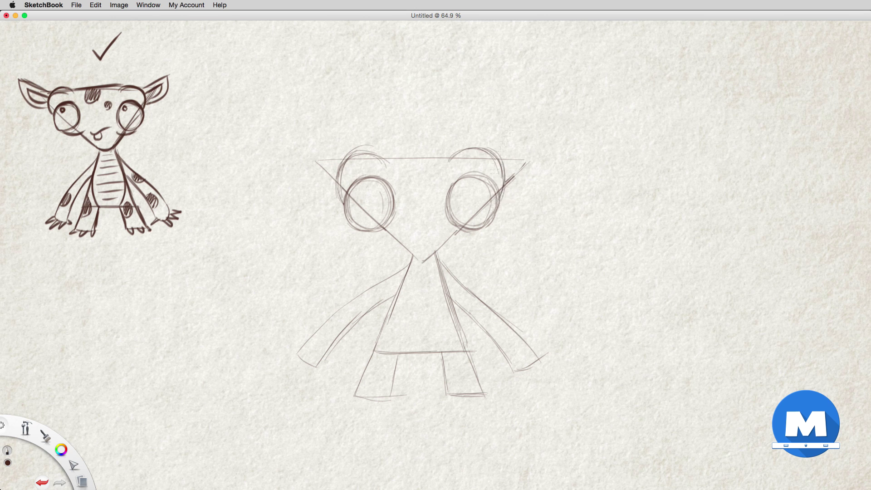
pyautogui.moveTo(452, 158)
pyautogui.mouseDown()
pyautogui.moveTo(499, 172)
pyautogui.moveTo(508, 205)
pyautogui.mouseUp()
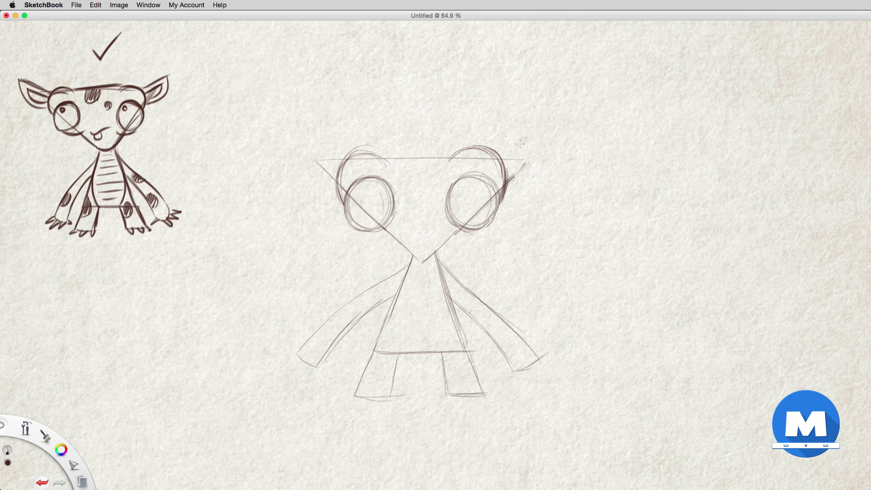
pyautogui.moveTo(343, 163); pyautogui.dragTo(379, 157)
pyautogui.moveTo(448, 158); pyautogui.dragTo(503, 171)
pyautogui.moveTo(364, 232); pyautogui.dragTo(394, 237)
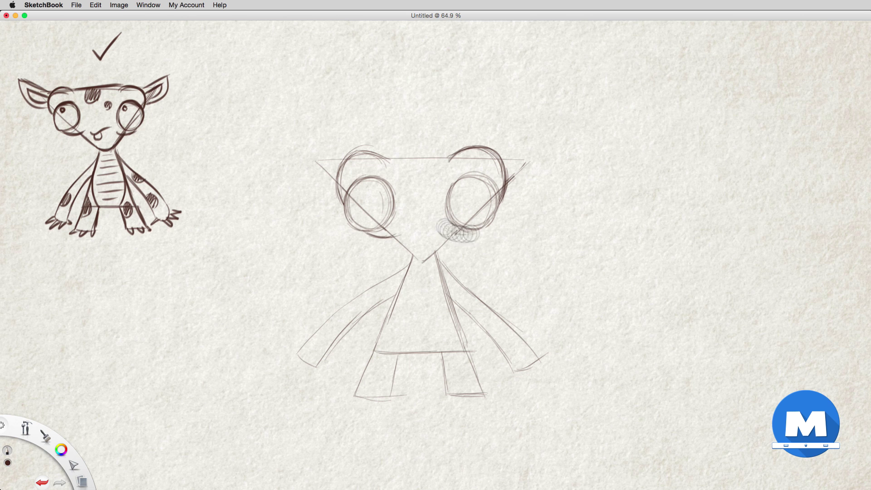
pyautogui.moveTo(457, 235); pyautogui.dragTo(483, 228)
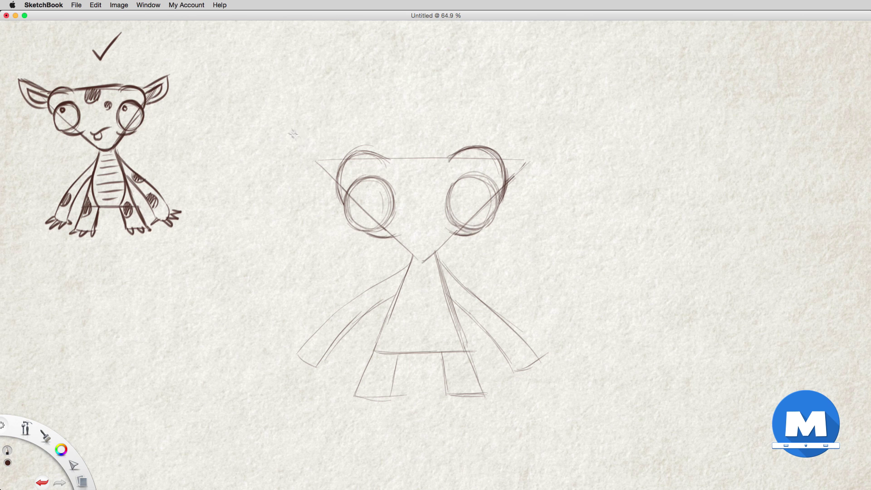
# Sketch two pointed ears with inner folds on the head and curve the belly sides inside the body.
pyautogui.moveTo(291, 131)
pyautogui.mouseDown()
pyautogui.moveTo(343, 160)
pyautogui.moveTo(313, 177)
pyautogui.moveTo(327, 184)
pyautogui.mouseUp()
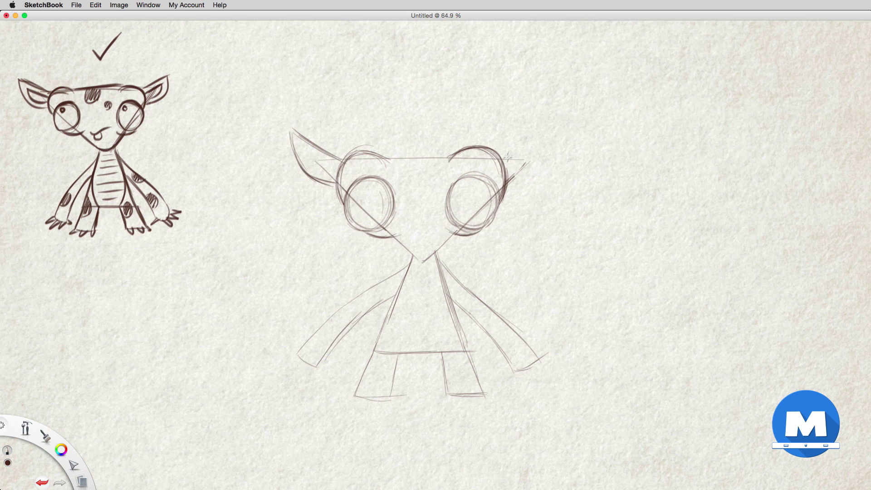
pyautogui.moveTo(507, 159)
pyautogui.mouseDown()
pyautogui.moveTo(548, 132)
pyautogui.moveTo(531, 175)
pyautogui.moveTo(555, 129)
pyautogui.moveTo(508, 183)
pyautogui.mouseUp()
pyautogui.moveTo(552, 132); pyautogui.dragTo(538, 169)
pyautogui.moveTo(302, 136); pyautogui.dragTo(334, 178)
pyautogui.moveTo(508, 167)
pyautogui.mouseDown()
pyautogui.moveTo(538, 148)
pyautogui.moveTo(526, 164)
pyautogui.moveTo(548, 132)
pyautogui.mouseUp()
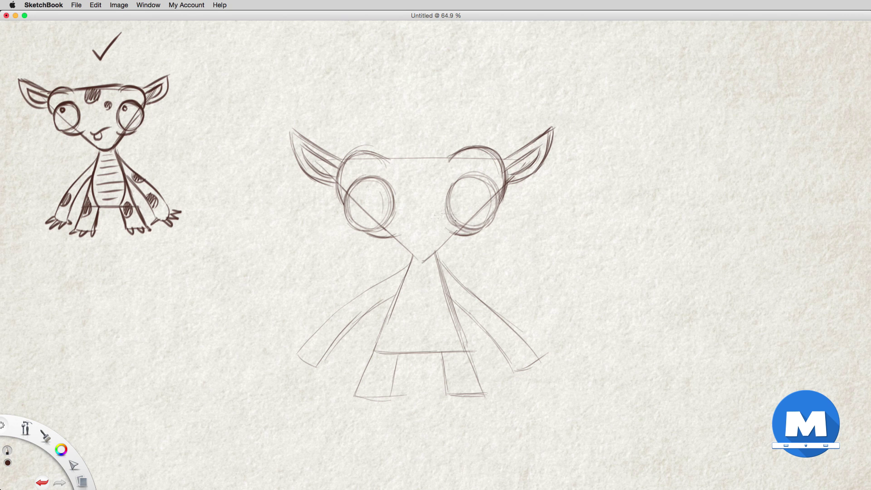
pyautogui.moveTo(403, 285); pyautogui.dragTo(399, 357)
pyautogui.moveTo(439, 290); pyautogui.dragTo(443, 354)
# Lightly erase the large figure's construction sketch so it remains as a faint guide.
pyautogui.moveTo(454, 211); pyautogui.dragTo(486, 215)
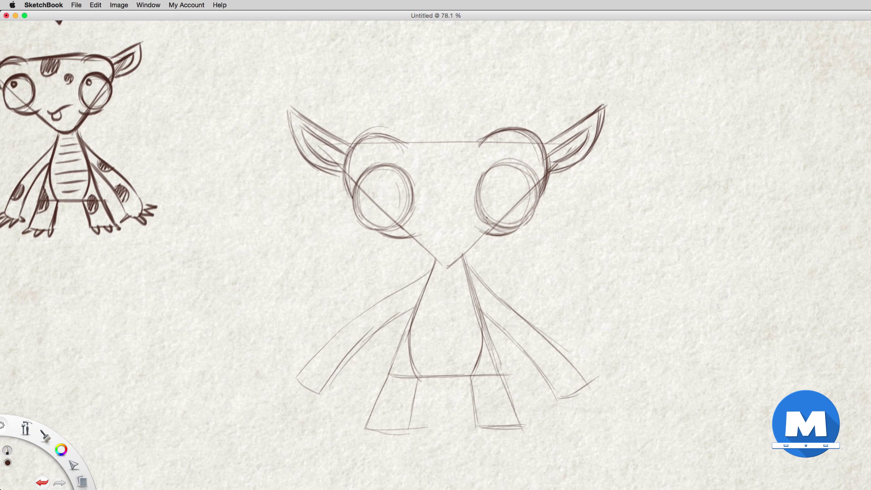
pyautogui.moveTo(335, 123)
pyautogui.mouseDown()
pyautogui.moveTo(558, 111)
pyautogui.moveTo(291, 383)
pyautogui.moveTo(470, 305)
pyautogui.moveTo(418, 136)
pyautogui.mouseUp()
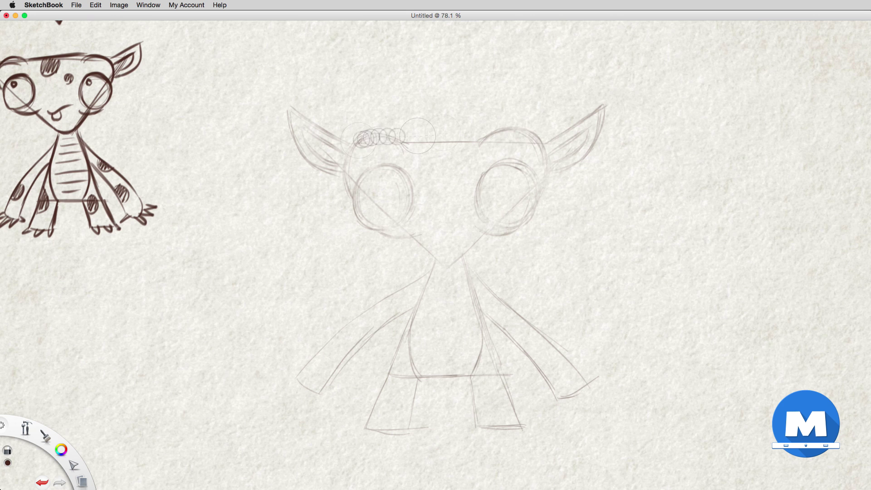
pyautogui.press('e')
# Outline both round eyes in dark pencil and thicken their upper lids.
pyautogui.moveTo(357, 194)
pyautogui.mouseDown()
pyautogui.moveTo(355, 206)
pyautogui.moveTo(357, 184)
pyautogui.moveTo(388, 166)
pyautogui.moveTo(405, 178)
pyautogui.moveTo(369, 229)
pyautogui.moveTo(410, 200)
pyautogui.moveTo(406, 174)
pyautogui.mouseUp()
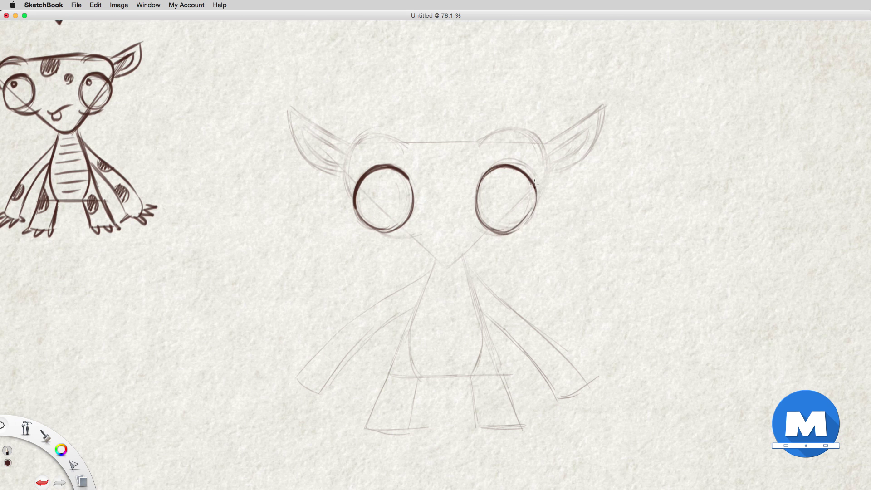
pyautogui.press('e')
pyautogui.moveTo(532, 208)
pyautogui.mouseDown()
pyautogui.moveTo(548, 187)
pyautogui.moveTo(497, 240)
pyautogui.moveTo(477, 217)
pyautogui.moveTo(537, 191)
pyautogui.mouseUp()
pyautogui.press('e')
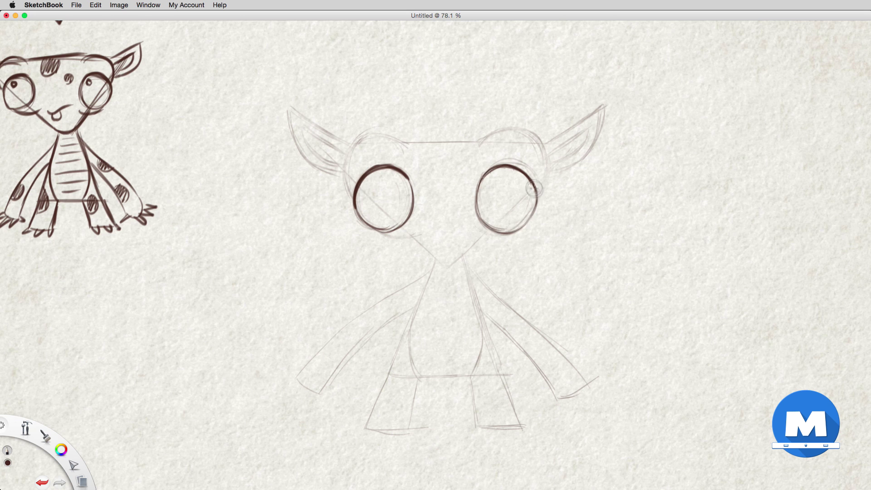
pyautogui.moveTo(480, 180)
pyautogui.mouseDown()
pyautogui.moveTo(506, 173)
pyautogui.moveTo(498, 160)
pyautogui.moveTo(478, 179)
pyautogui.moveTo(486, 172)
pyautogui.moveTo(528, 181)
pyautogui.mouseUp()
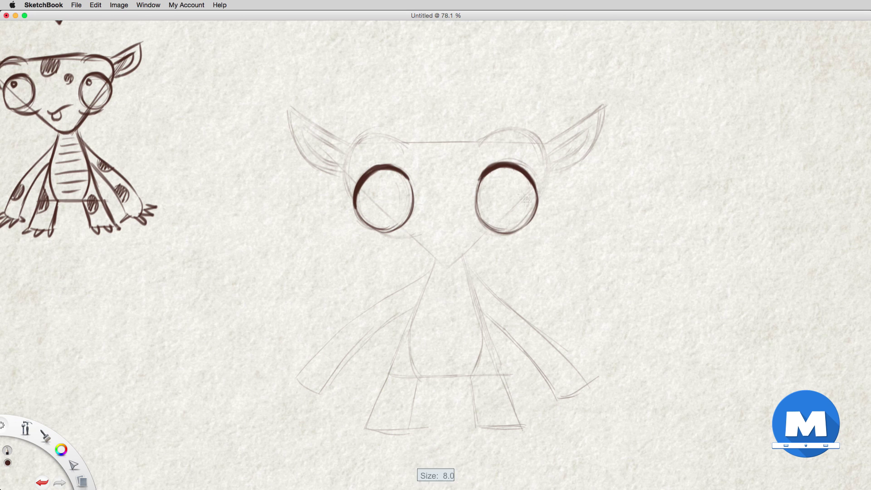
# Draw a small dark pupil with a highlight in the upper-left area of each eye.
pyautogui.moveTo(372, 182); pyautogui.dragTo(375, 182)
pyautogui.moveTo(489, 179); pyautogui.dragTo(493, 180)
pyautogui.press('super+z')
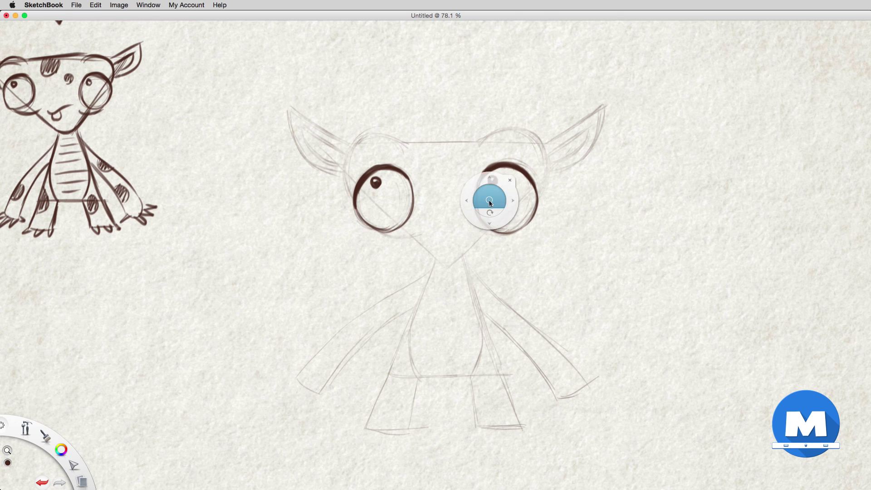
# Outline the head in dark pencil with rounded brows, a flat top, cheek curves and a rounded pointed chin.
pyautogui.scroll(-2, 486, 194)
pyautogui.moveTo(366, 193)
pyautogui.mouseDown()
pyautogui.moveTo(400, 148)
pyautogui.moveTo(420, 150)
pyautogui.mouseUp()
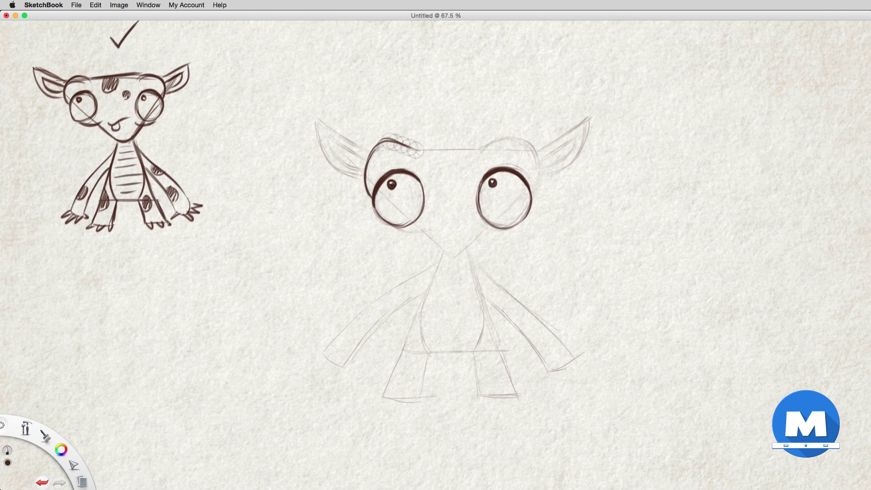
pyautogui.moveTo(481, 151)
pyautogui.mouseDown()
pyautogui.moveTo(508, 138)
pyautogui.moveTo(537, 182)
pyautogui.moveTo(529, 193)
pyautogui.mouseUp()
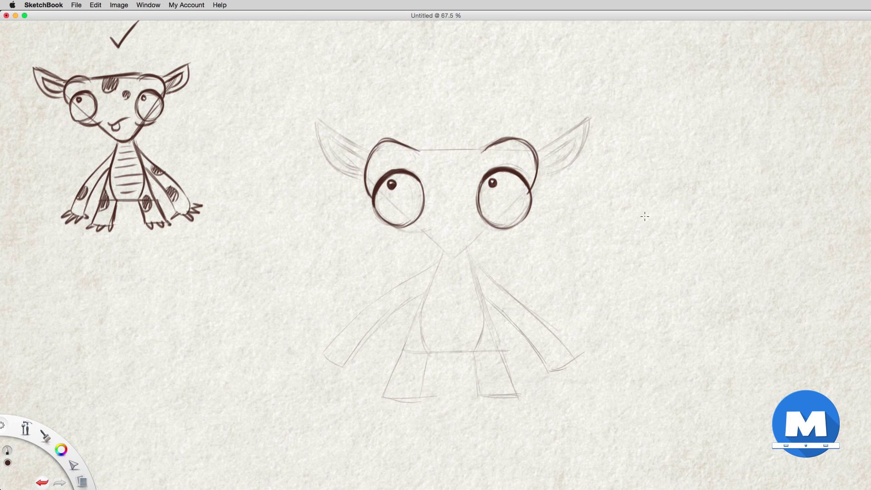
pyautogui.moveTo(421, 154); pyautogui.dragTo(481, 147)
pyautogui.moveTo(386, 218)
pyautogui.mouseDown()
pyautogui.moveTo(408, 233)
pyautogui.moveTo(432, 231)
pyautogui.mouseUp()
pyautogui.moveTo(473, 221); pyautogui.dragTo(503, 231)
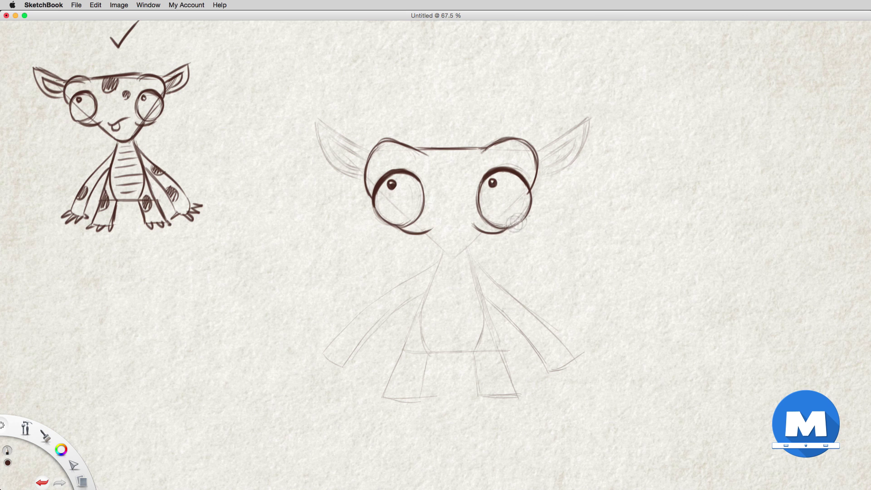
pyautogui.moveTo(429, 236)
pyautogui.mouseDown()
pyautogui.moveTo(445, 254)
pyautogui.moveTo(458, 253)
pyautogui.moveTo(438, 243)
pyautogui.moveTo(464, 255)
pyautogui.moveTo(483, 234)
pyautogui.mouseUp()
# Outline the triangular body, the two flat-footed legs and the curved belly in dark pencil.
pyautogui.moveTo(438, 255); pyautogui.dragTo(382, 400)
pyautogui.moveTo(467, 252); pyautogui.dragTo(496, 352)
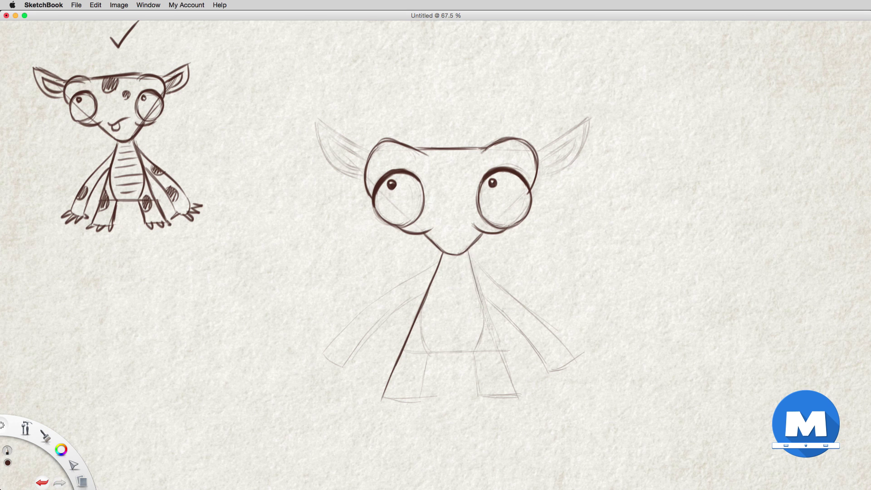
pyautogui.moveTo(469, 252); pyautogui.dragTo(508, 384)
pyautogui.moveTo(384, 397); pyautogui.dragTo(421, 398)
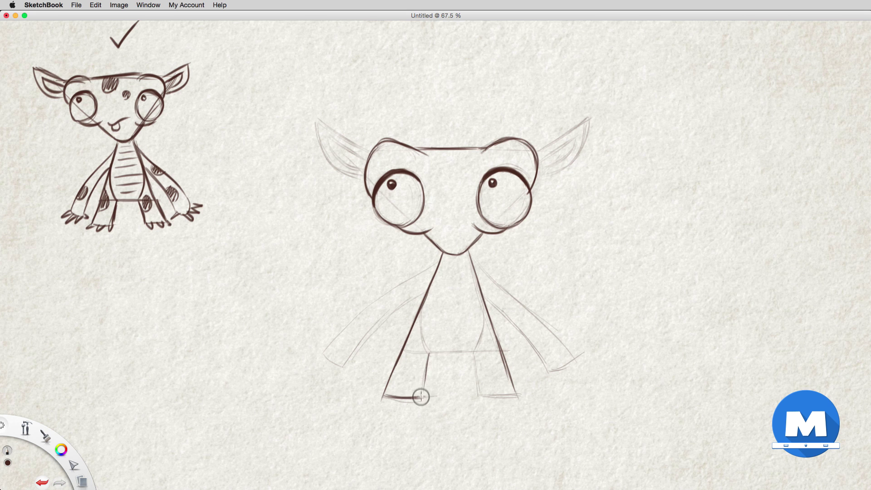
pyautogui.moveTo(473, 353); pyautogui.dragTo(479, 394)
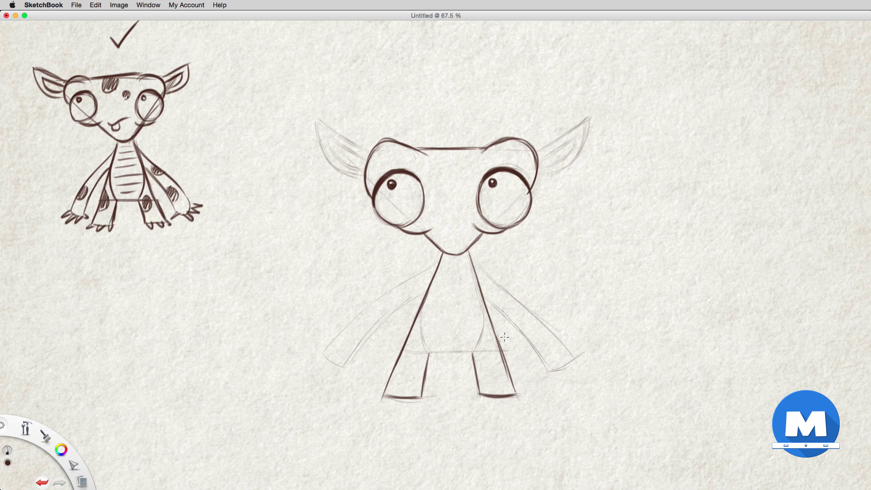
pyautogui.moveTo(431, 348); pyautogui.dragTo(472, 351)
pyautogui.moveTo(421, 310); pyautogui.dragTo(430, 352)
pyautogui.moveTo(482, 304); pyautogui.dragTo(474, 351)
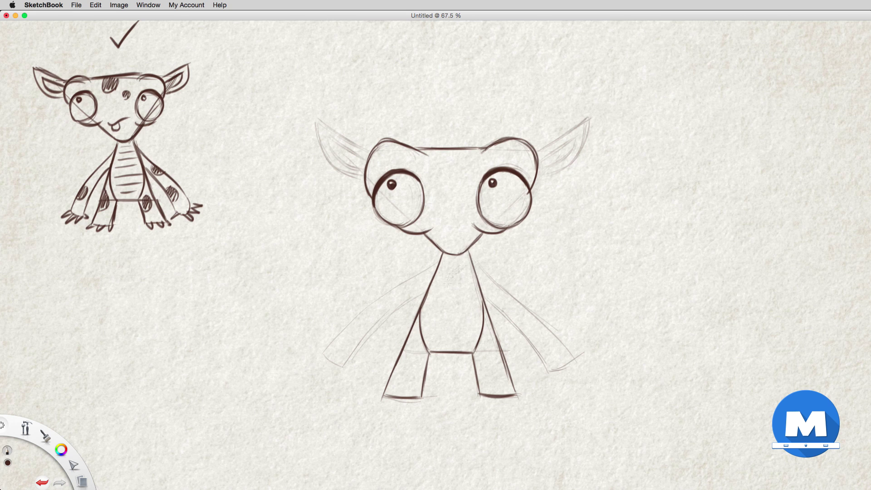
# Outline both outstretched arms and their rounded ends in dark pencil.
pyautogui.moveTo(478, 279); pyautogui.dragTo(518, 228)
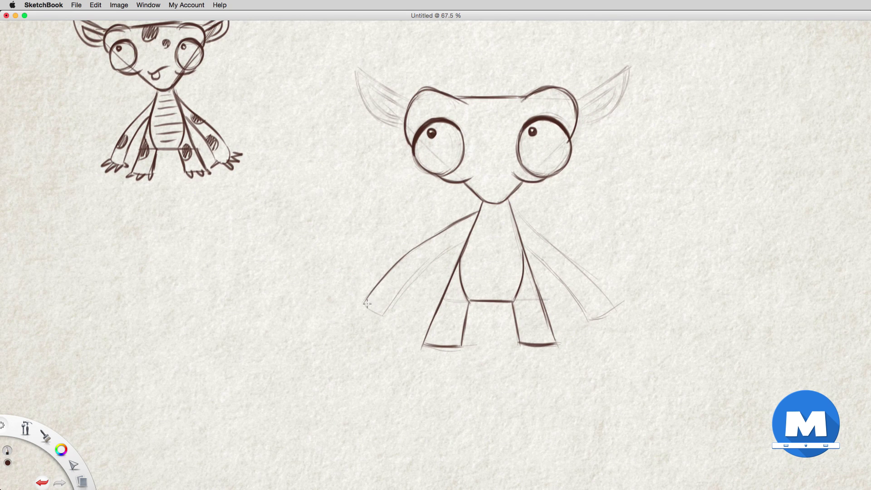
pyautogui.moveTo(368, 304)
pyautogui.mouseDown()
pyautogui.moveTo(394, 300)
pyautogui.moveTo(410, 280)
pyautogui.mouseUp()
pyautogui.moveTo(510, 205); pyautogui.dragTo(608, 299)
pyautogui.moveTo(524, 247); pyautogui.dragTo(550, 271)
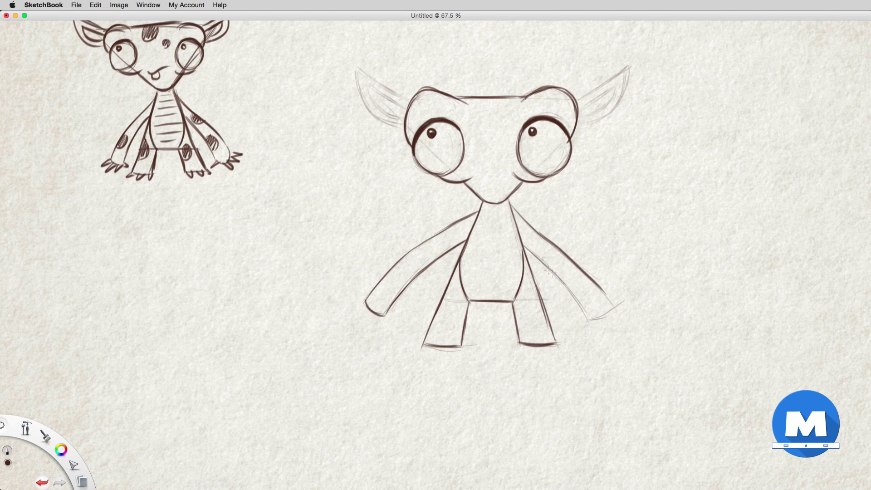
# Outline both pointed ears and their inner folds in dark pencil.
pyautogui.moveTo(616, 253); pyautogui.dragTo(626, 311)
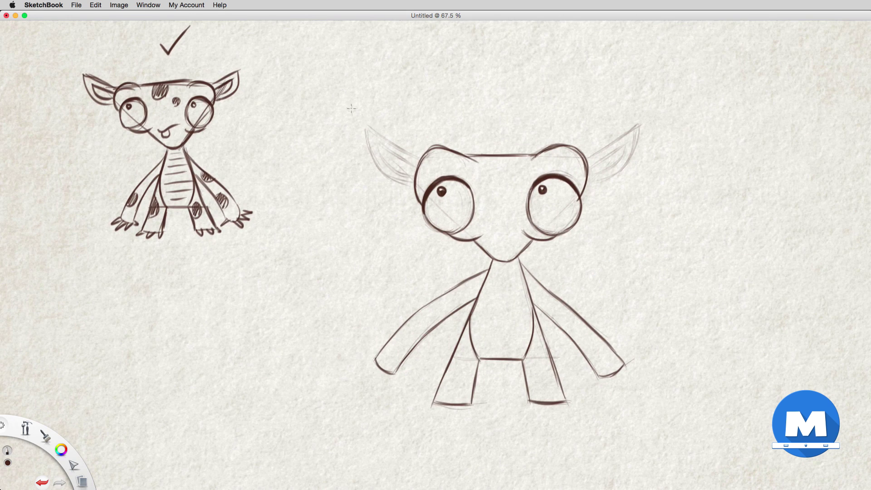
pyautogui.moveTo(369, 126)
pyautogui.mouseDown()
pyautogui.moveTo(419, 159)
pyautogui.moveTo(415, 186)
pyautogui.mouseUp()
pyautogui.moveTo(587, 157); pyautogui.dragTo(645, 120)
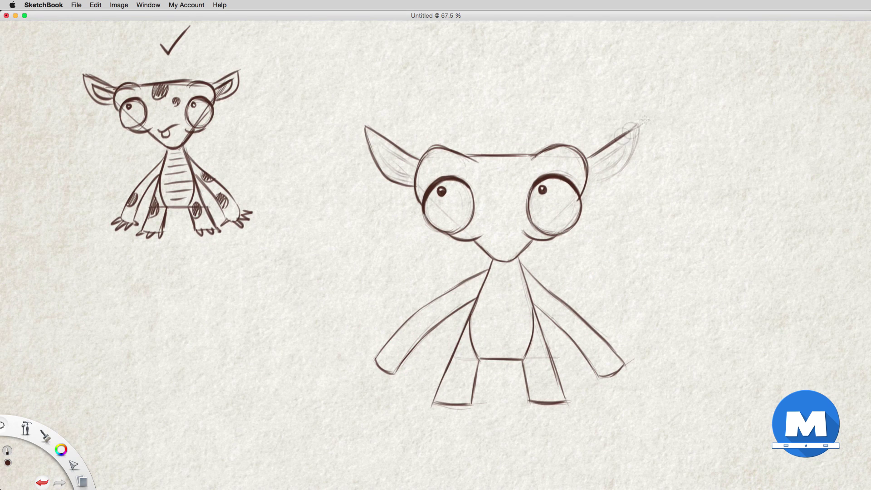
pyautogui.moveTo(384, 149)
pyautogui.mouseDown()
pyautogui.moveTo(414, 167)
pyautogui.moveTo(393, 164)
pyautogui.mouseUp()
pyautogui.moveTo(622, 144); pyautogui.dragTo(590, 175)
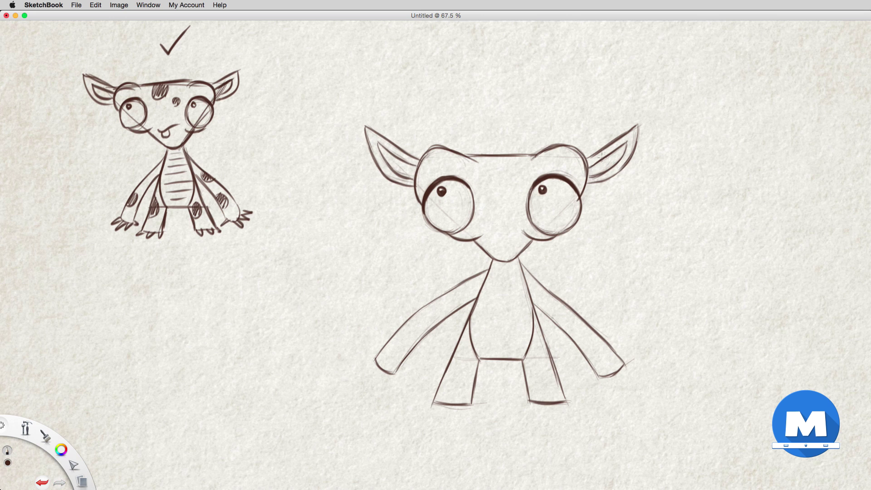
# Draw a crooked mouth with a small tongue and rows of curved stripes down the belly.
pyautogui.scroll(3, 529, 223)
pyautogui.moveTo(478, 242); pyautogui.dragTo(511, 230)
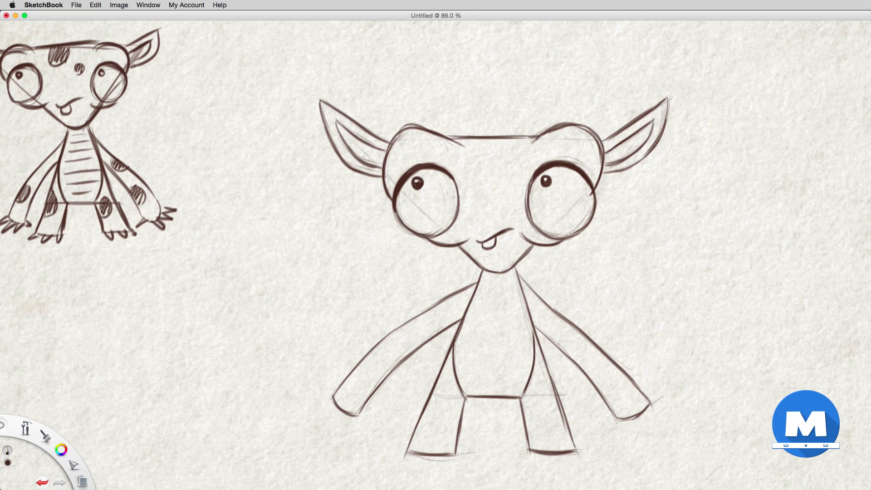
pyautogui.moveTo(468, 352); pyautogui.dragTo(522, 352)
pyautogui.moveTo(468, 366); pyautogui.dragTo(521, 367)
pyautogui.moveTo(468, 381); pyautogui.dragTo(511, 382)
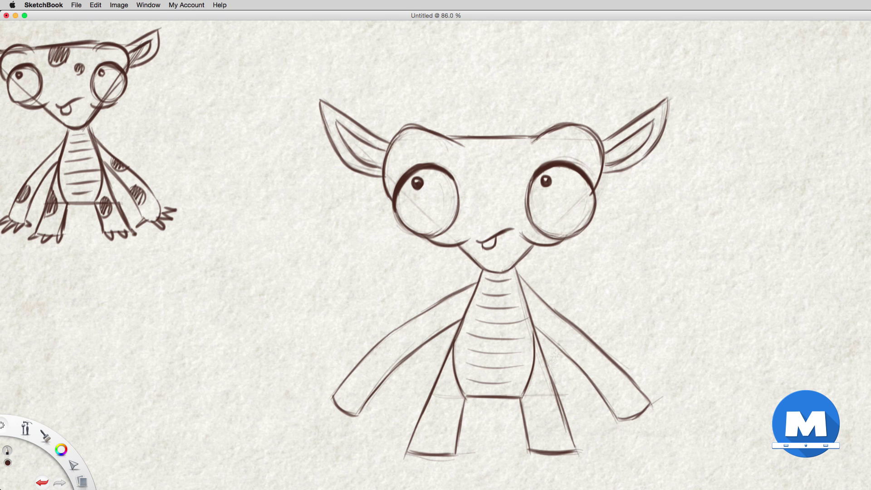
# Outline rounded spots on the large monster's forehead, arms and legs.
pyautogui.press('space')
pyautogui.moveTo(511, 286)
pyautogui.mouseDown()
pyautogui.moveTo(505, 309)
pyautogui.moveTo(522, 266)
pyautogui.mouseUp()
pyautogui.moveTo(389, 339)
pyautogui.mouseDown()
pyautogui.moveTo(417, 313)
pyautogui.moveTo(403, 337)
pyautogui.mouseUp()
pyautogui.moveTo(468, 345); pyautogui.dragTo(448, 385)
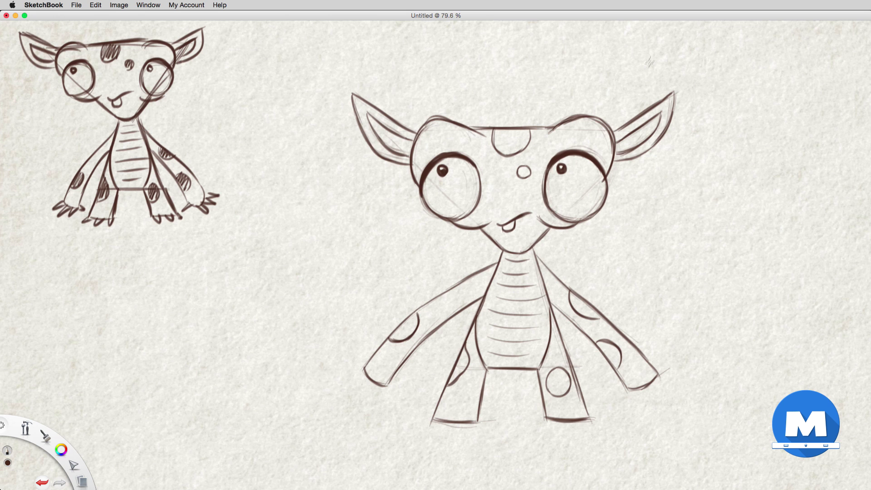
# Show the brush palette, choose a soft airbrush, and shade the arms and legs.
pyautogui.click(148, 5)
pyautogui.click(163, 95)
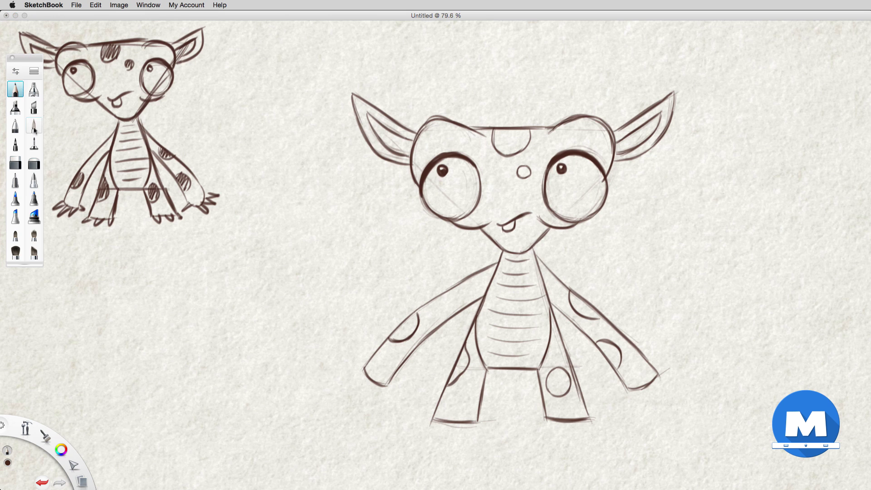
pyautogui.moveTo(380, 365)
pyautogui.mouseDown()
pyautogui.moveTo(408, 334)
pyautogui.moveTo(488, 282)
pyautogui.moveTo(399, 347)
pyautogui.moveTo(459, 309)
pyautogui.mouseUp()
pyautogui.moveTo(455, 398)
pyautogui.mouseDown()
pyautogui.moveTo(474, 336)
pyautogui.moveTo(548, 360)
pyautogui.moveTo(562, 390)
pyautogui.moveTo(603, 318)
pyautogui.moveTo(638, 363)
pyautogui.mouseUp()
# Shade the ears and face with the airbrush, using a smaller brush around the eyes and mouth.
pyautogui.moveTo(362, 107)
pyautogui.mouseDown()
pyautogui.moveTo(393, 146)
pyautogui.moveTo(436, 141)
pyautogui.moveTo(526, 229)
pyautogui.mouseUp()
pyautogui.moveTo(490, 191)
pyautogui.mouseDown()
pyautogui.moveTo(527, 181)
pyautogui.moveTo(585, 136)
pyautogui.moveTo(645, 127)
pyautogui.moveTo(472, 209)
pyautogui.moveTo(535, 182)
pyautogui.moveTo(511, 231)
pyautogui.moveTo(540, 217)
pyautogui.mouseUp()
pyautogui.press('[')
pyautogui.press('[')
pyautogui.moveTo(469, 222); pyautogui.dragTo(491, 219)
pyautogui.moveTo(564, 205)
pyautogui.mouseDown()
pyautogui.moveTo(565, 150)
pyautogui.moveTo(585, 150)
pyautogui.moveTo(590, 158)
pyautogui.moveTo(467, 145)
pyautogui.mouseUp()
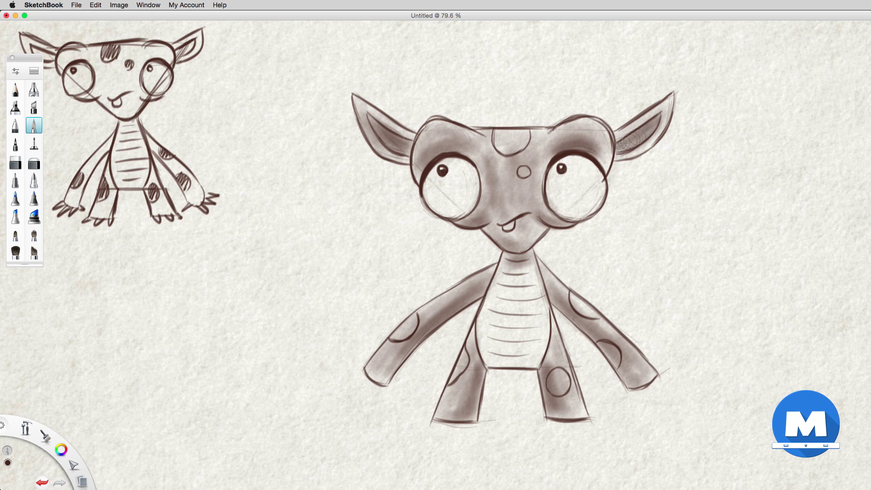
# Deepen the shading around the eyes, inside the ear and on the forehead, adjusting the brush size.
pyautogui.moveTo(425, 170)
pyautogui.mouseDown()
pyautogui.moveTo(477, 153)
pyautogui.moveTo(485, 193)
pyautogui.mouseUp()
pyautogui.moveTo(541, 156); pyautogui.dragTo(543, 211)
pyautogui.press('[')
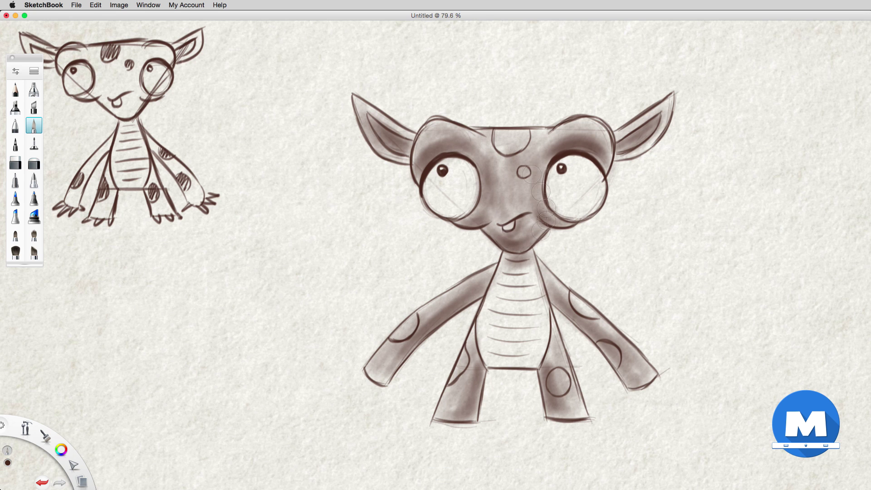
pyautogui.moveTo(623, 135); pyautogui.dragTo(661, 114)
pyautogui.press(']')
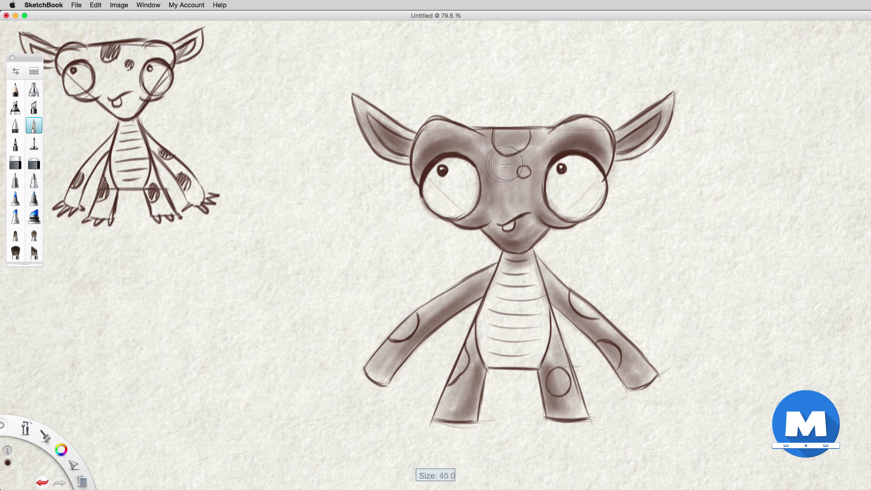
# Switch back to the pencil and fill the spots on the arms, legs and forehead with dark hatching.
pyautogui.moveTo(585, 220); pyautogui.dragTo(577, 218)
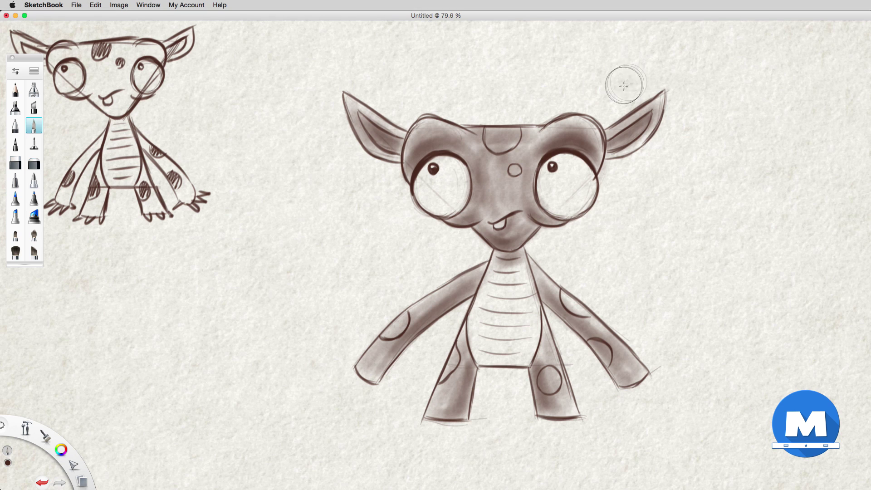
pyautogui.click(16, 89)
pyautogui.moveTo(382, 334); pyautogui.dragTo(410, 314)
pyautogui.moveTo(456, 350); pyautogui.dragTo(442, 377)
pyautogui.moveTo(543, 370); pyautogui.dragTo(560, 380)
pyautogui.moveTo(585, 338); pyautogui.dragTo(608, 363)
pyautogui.moveTo(562, 291); pyautogui.dragTo(586, 311)
pyautogui.moveTo(485, 132); pyautogui.dragTo(520, 134)
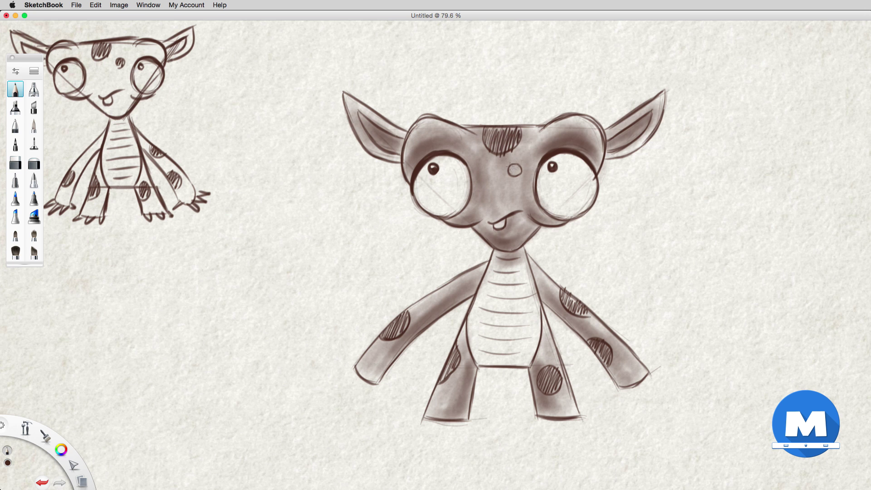
pyautogui.moveTo(509, 175); pyautogui.dragTo(524, 164)
# Draw small pointed claws along the ends of both hands.
pyautogui.moveTo(486, 297); pyautogui.dragTo(447, 250)
pyautogui.moveTo(316, 321); pyautogui.dragTo(319, 324)
pyautogui.moveTo(320, 331)
pyautogui.mouseDown()
pyautogui.moveTo(310, 347)
pyautogui.moveTo(326, 335)
pyautogui.mouseUp()
pyautogui.moveTo(325, 337); pyautogui.dragTo(335, 337)
pyautogui.moveTo(343, 332); pyautogui.dragTo(346, 349)
pyautogui.moveTo(590, 338); pyautogui.dragTo(594, 357)
pyautogui.moveTo(598, 336)
pyautogui.mouseDown()
pyautogui.moveTo(606, 353)
pyautogui.moveTo(617, 346)
pyautogui.mouseUp()
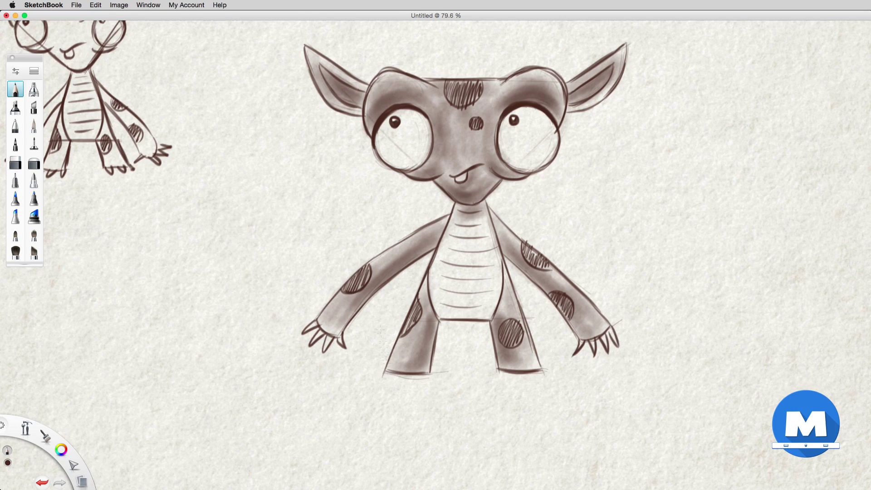
# Draw small pointed claws along the bottom edges of the feet.
pyautogui.moveTo(499, 373); pyautogui.dragTo(505, 374)
pyautogui.moveTo(510, 373); pyautogui.dragTo(519, 389)
pyautogui.moveTo(526, 373); pyautogui.dragTo(535, 387)
pyautogui.moveTo(541, 368); pyautogui.dragTo(554, 380)
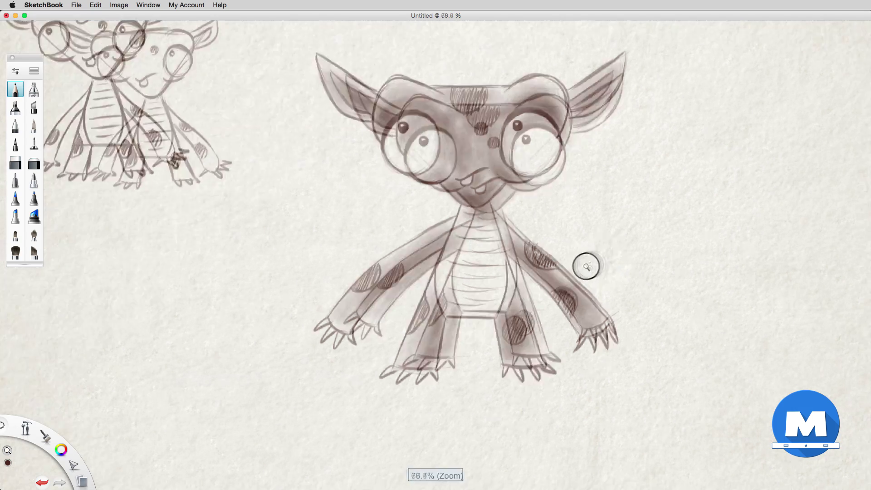